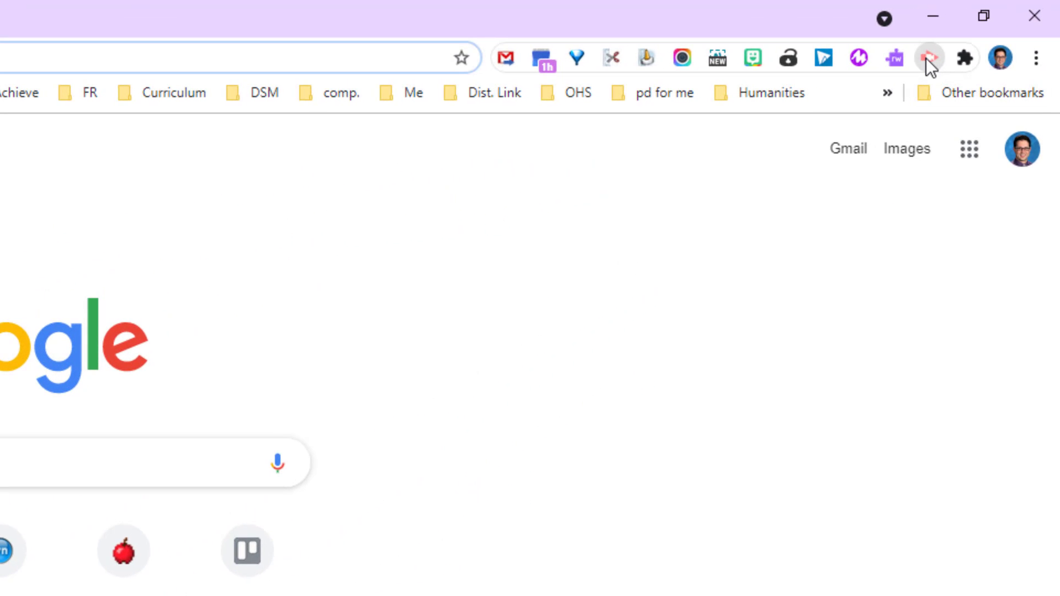
# - Open the Submit page of Screencastify from its browser extension
pyautogui.click(928, 58)
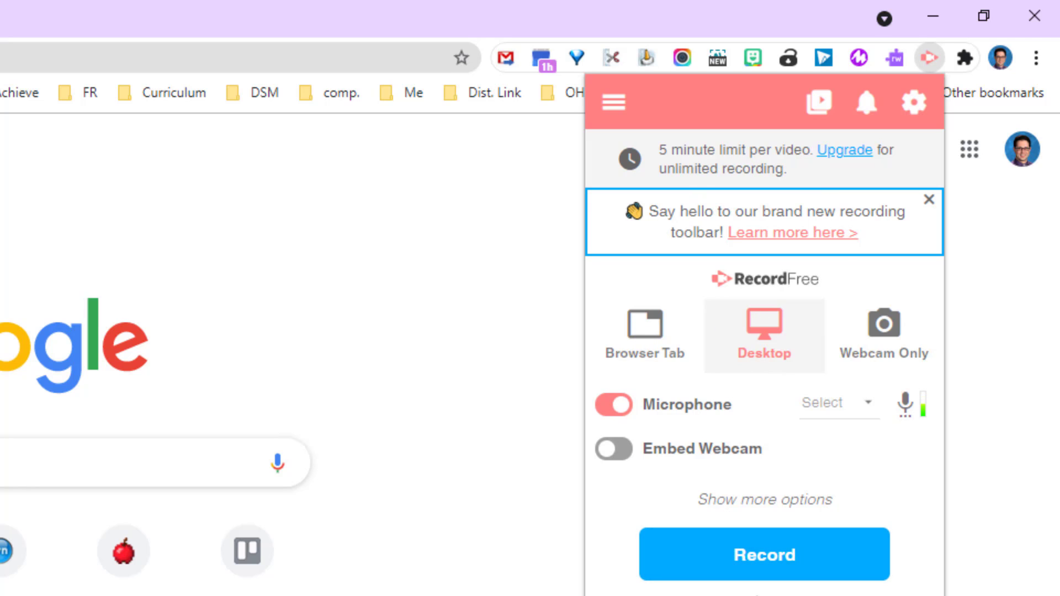
pyautogui.click(613, 105)
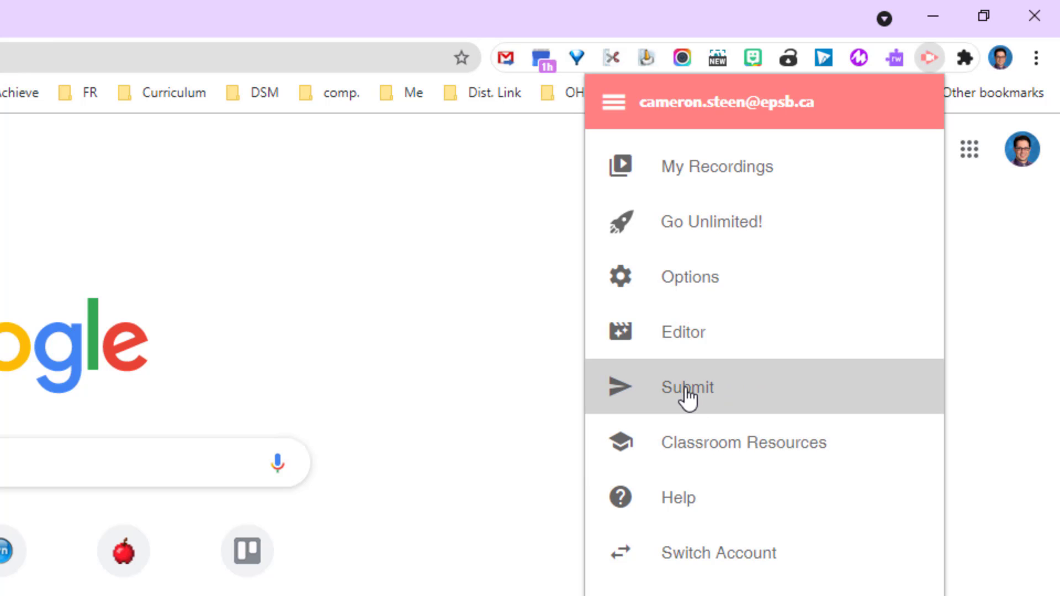
pyautogui.click(687, 393)
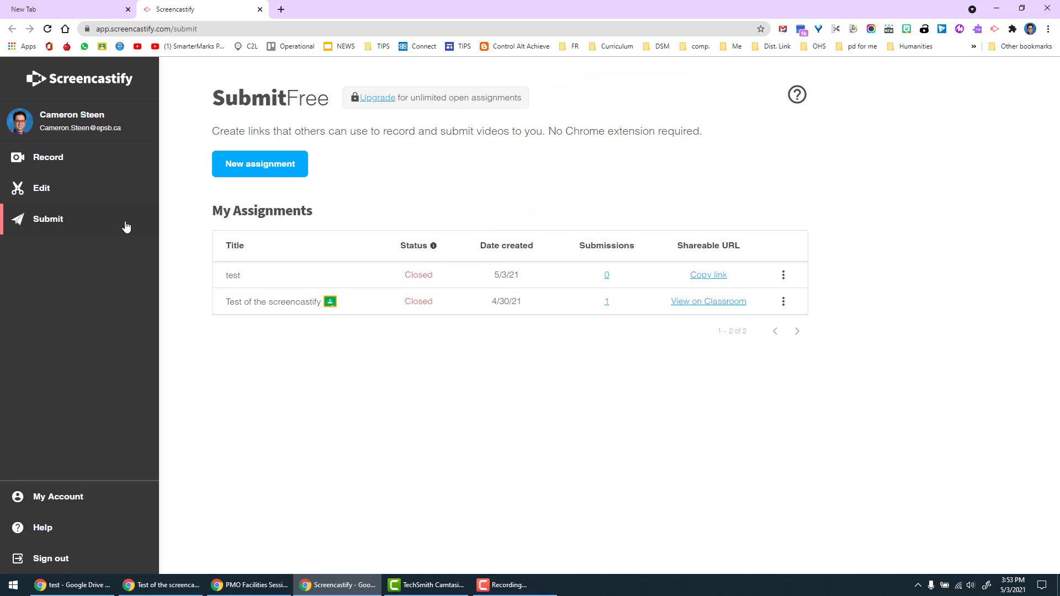
# - Look at the Record and Edit sections and return to the Submit section
pyautogui.click(56, 164)
pyautogui.click(44, 194)
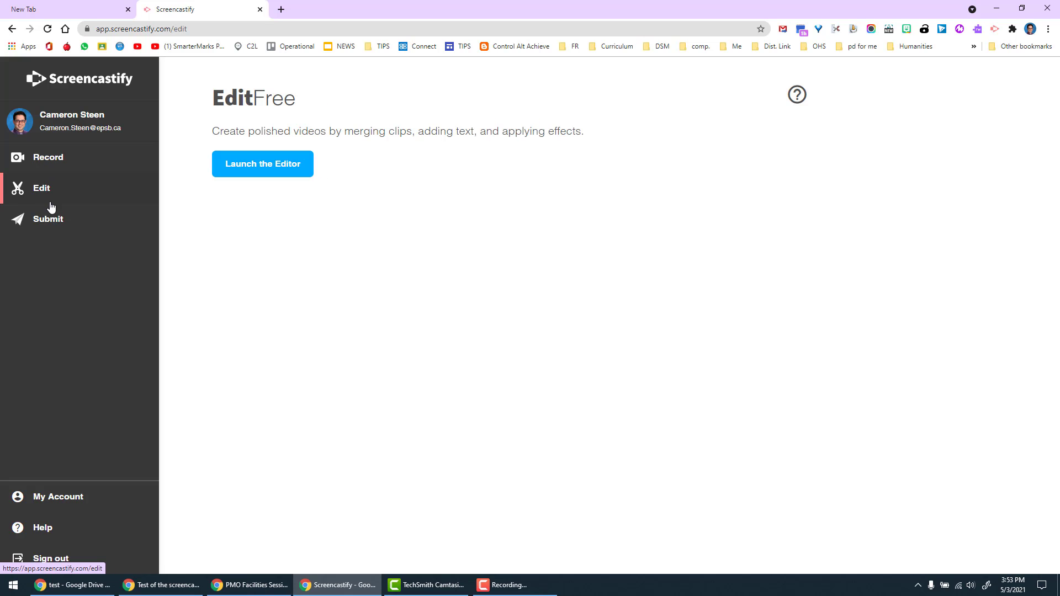
pyautogui.click(54, 224)
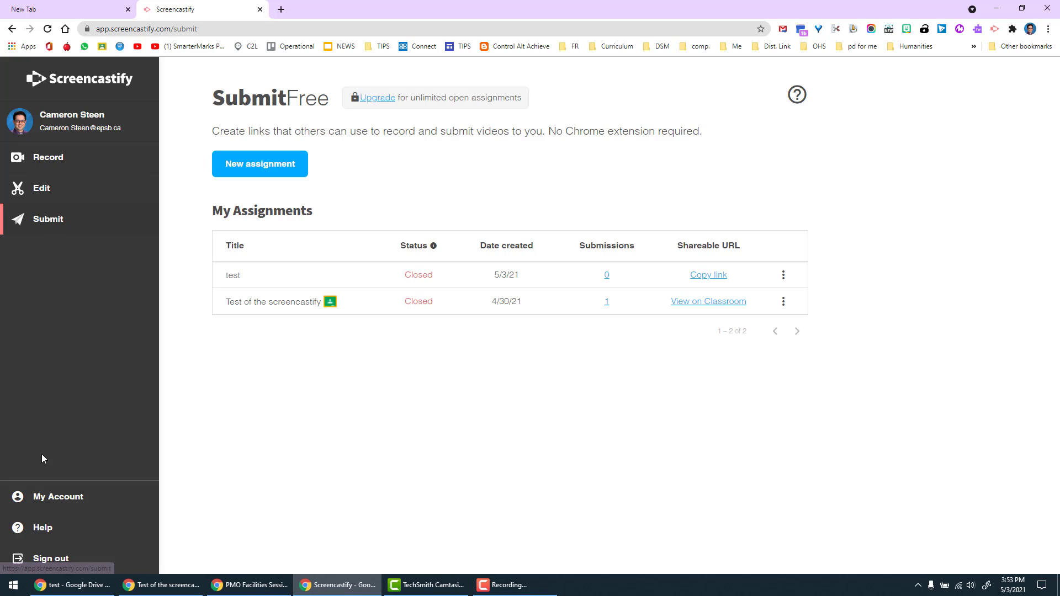
# - Turn on the Google Classroom integration in the account settings and authorise it with the teacher's Google account
pyautogui.click(38, 500)
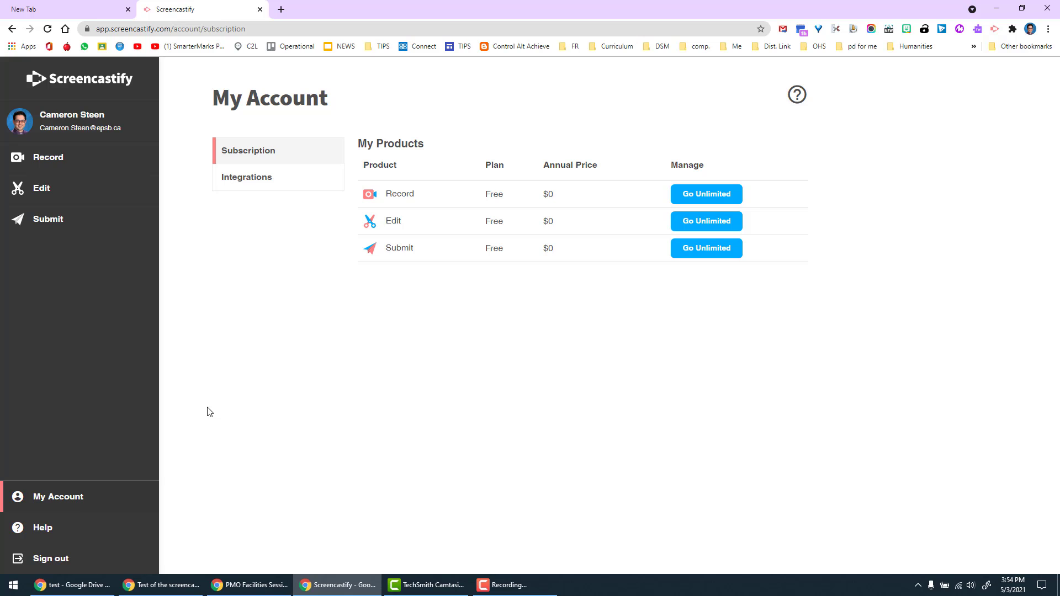
pyautogui.click(241, 184)
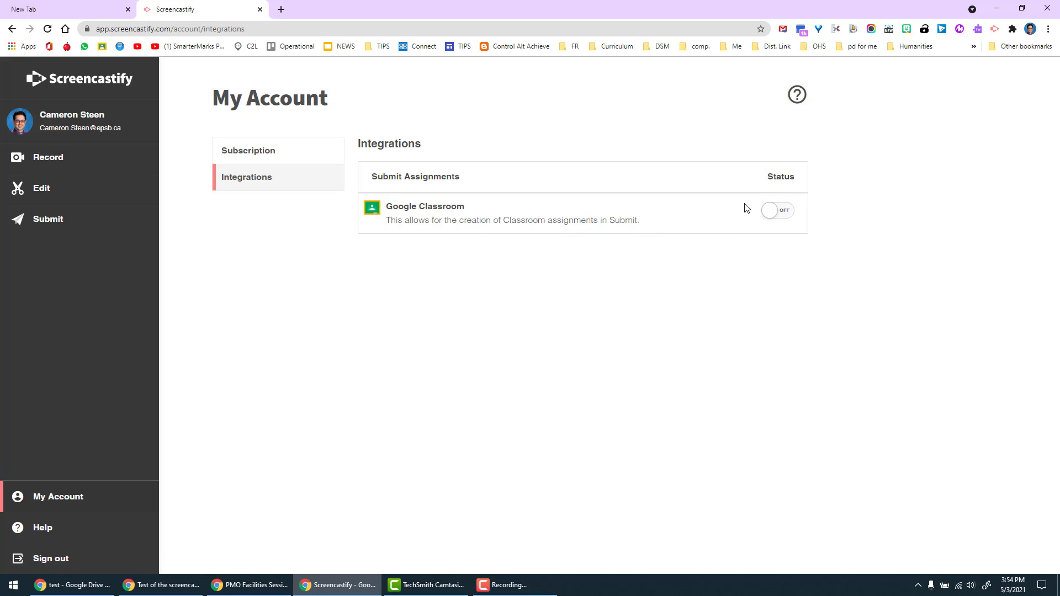
pyautogui.click(783, 212)
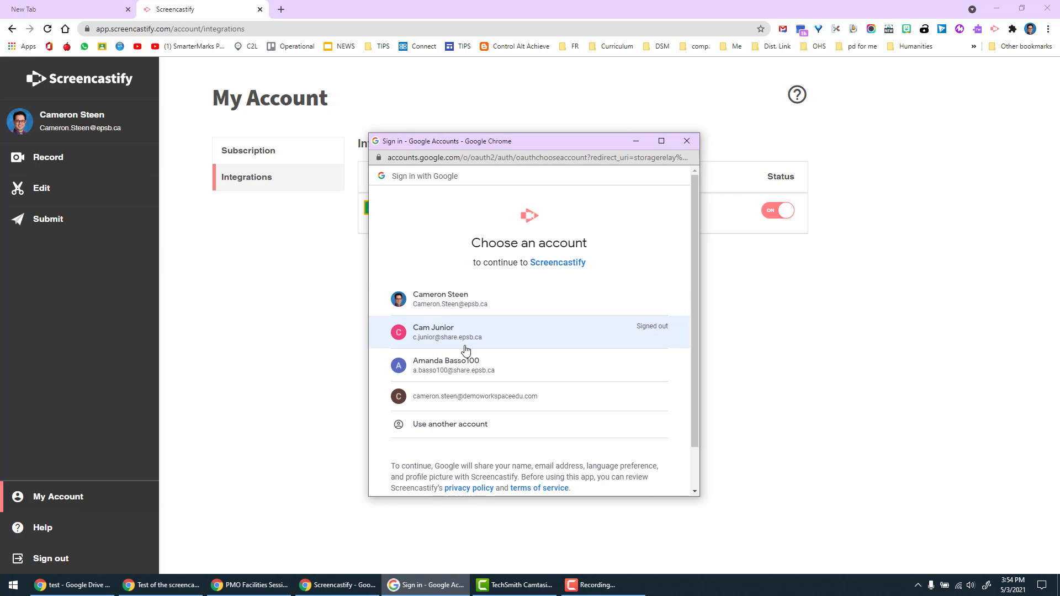
pyautogui.scroll(-1, 486, 309)
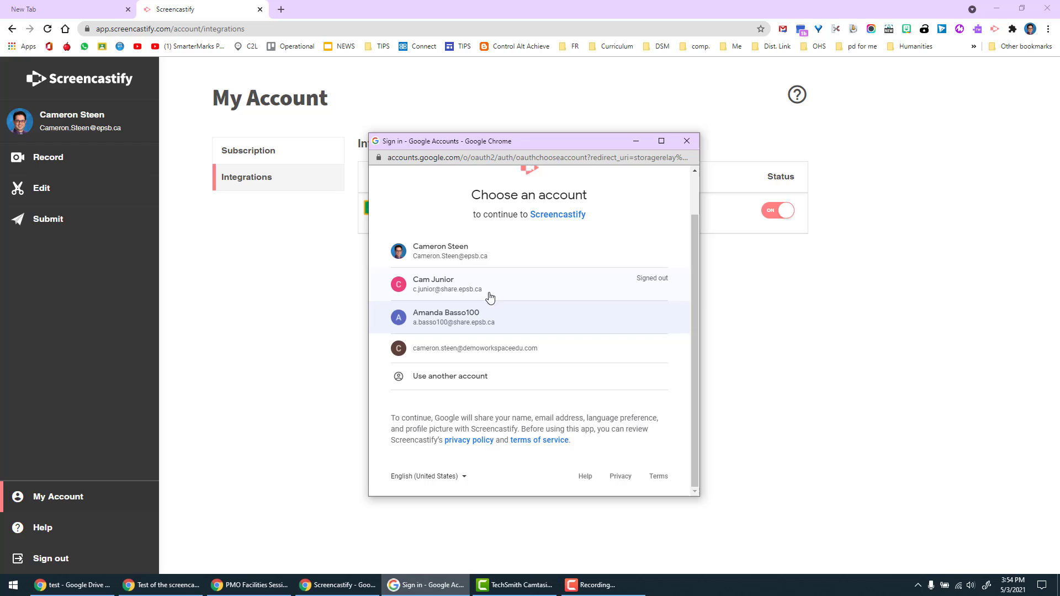
pyautogui.click(452, 264)
pyautogui.scroll(-5, 552, 309)
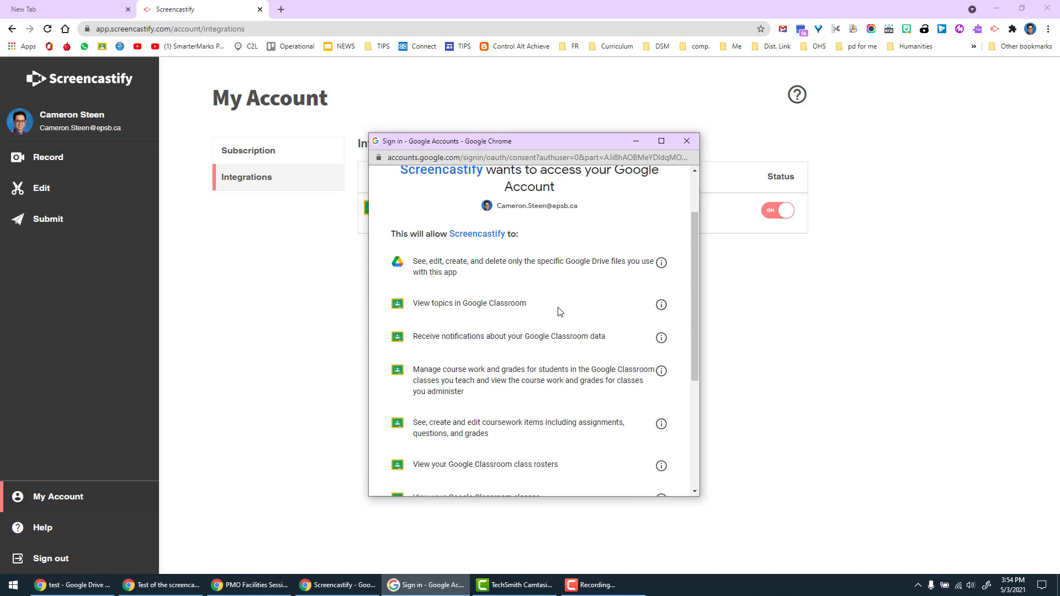
pyautogui.click(653, 424)
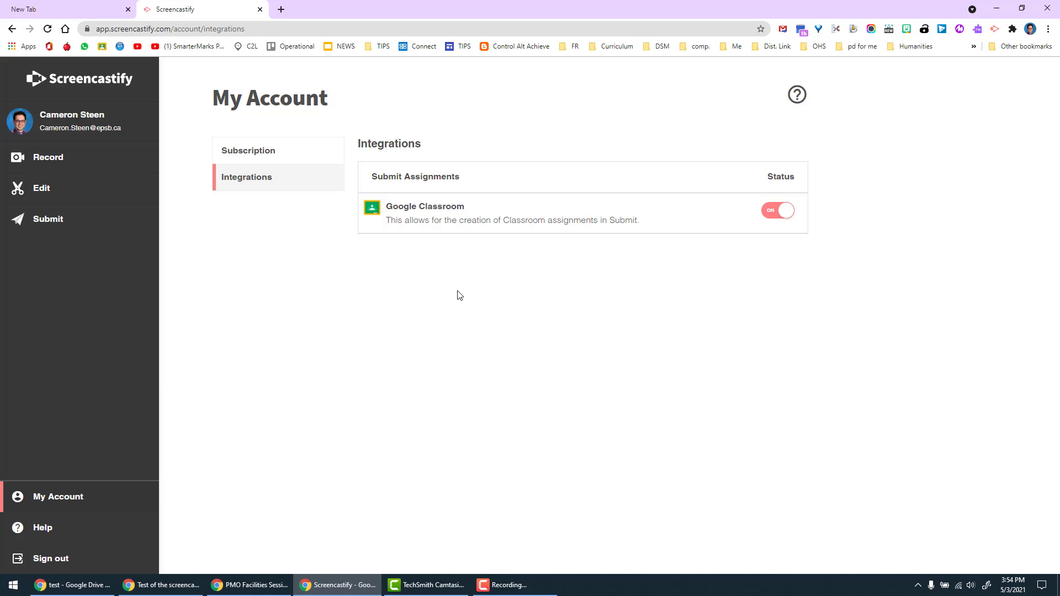
# - Start a new Submit assignment of type Google Classroom with Screen + Webcam recording
pyautogui.click(39, 225)
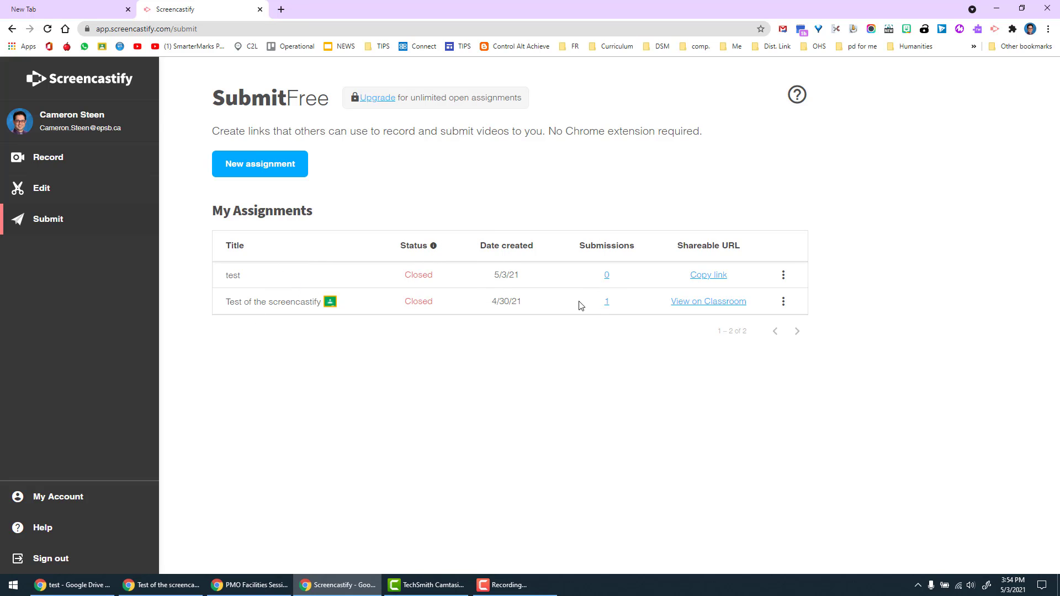
pyautogui.click(246, 168)
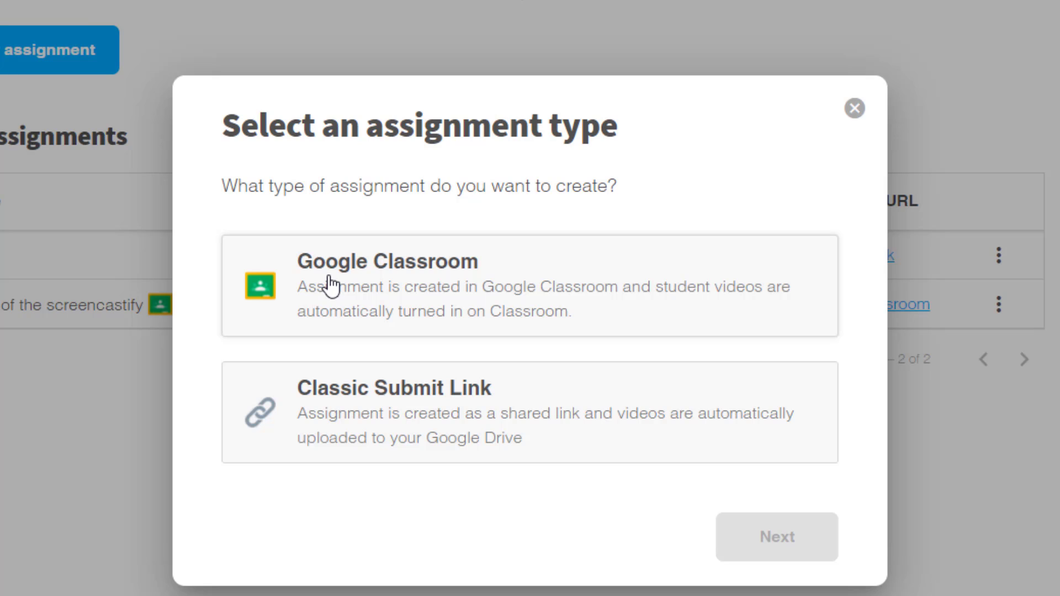
pyautogui.click(332, 285)
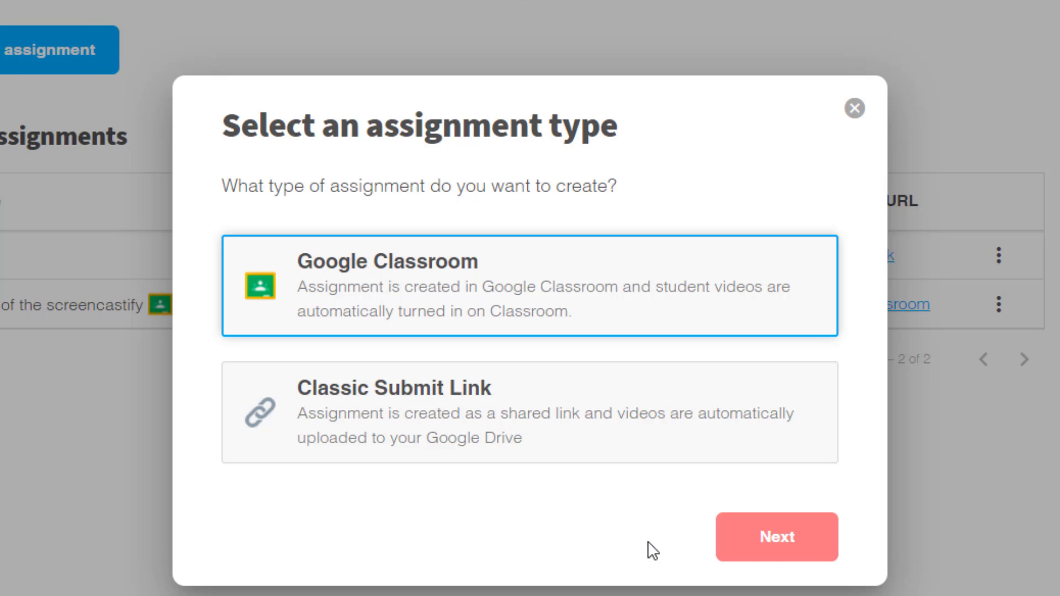
pyautogui.click(784, 552)
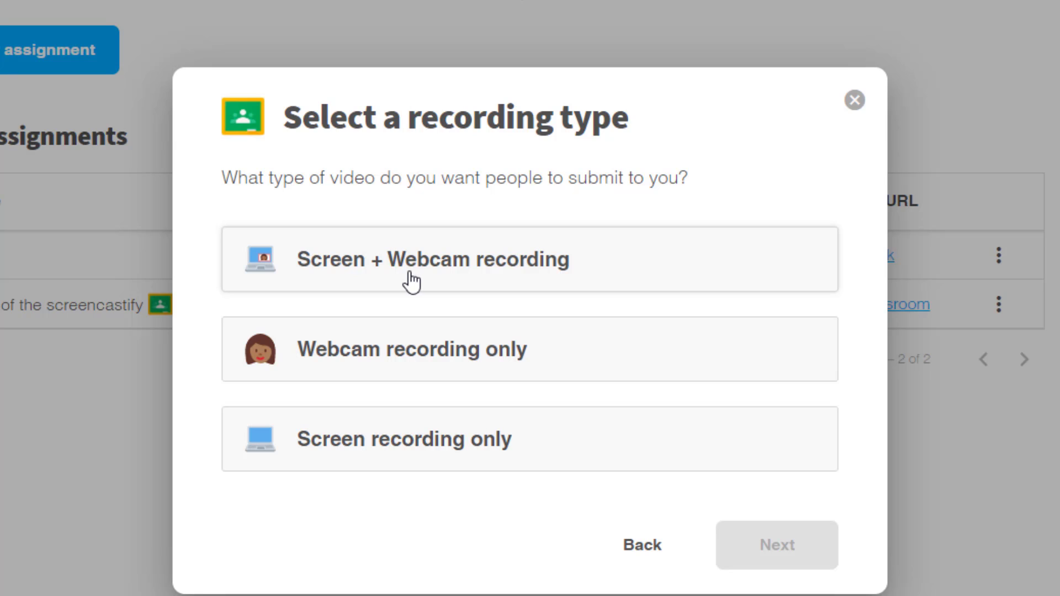
pyautogui.click(412, 282)
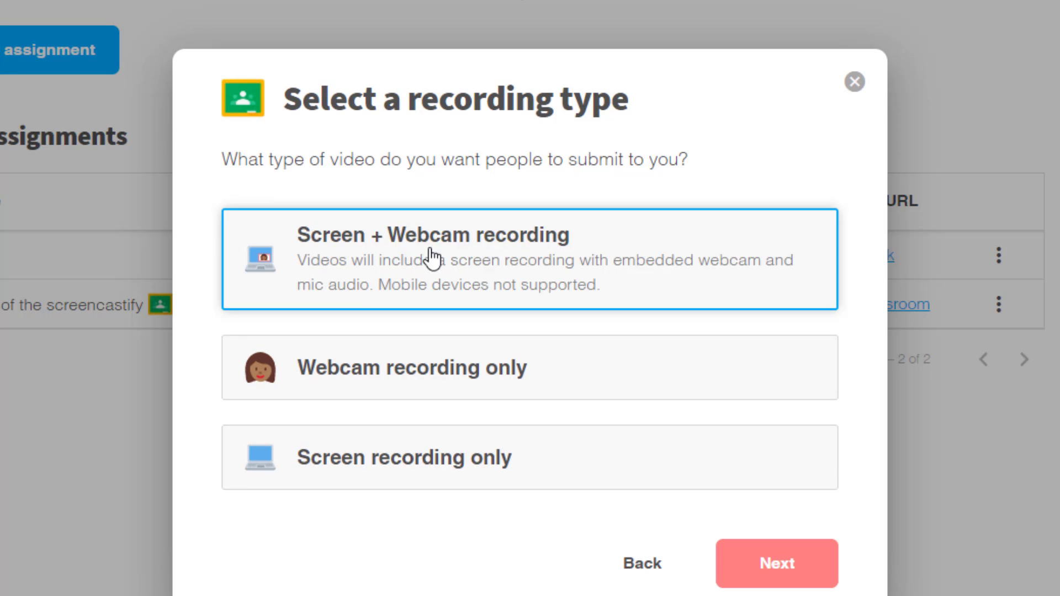
pyautogui.click(762, 580)
# - Title the assignment "Demonstration of Screencastify Submit" and give the instructions "Tell me why you like dogs."
pyautogui.click(429, 292)
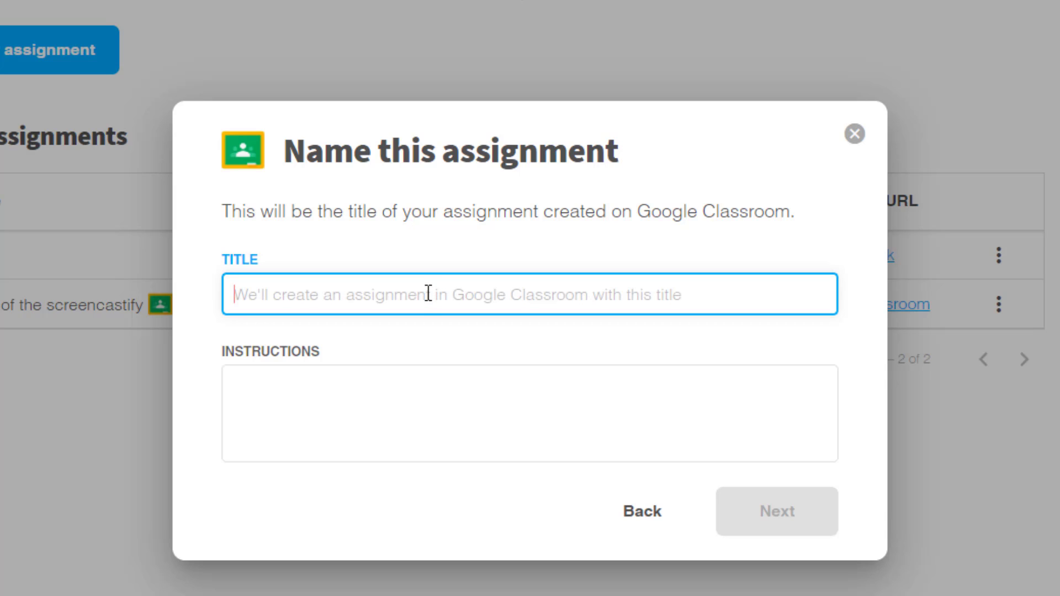
pyautogui.write('Demonstratio')
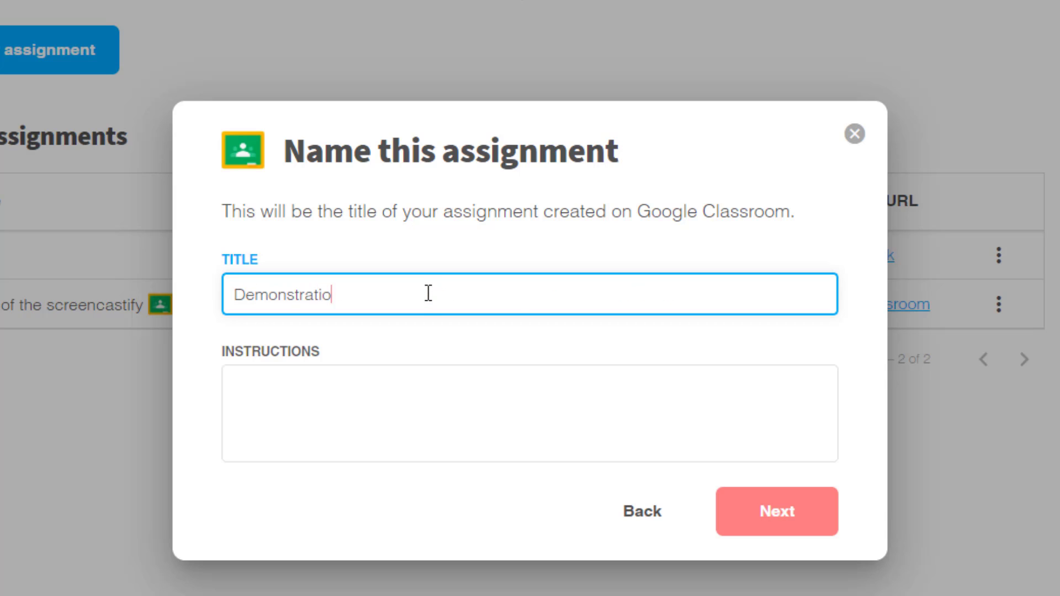
pyautogui.write('n of Screencastify')
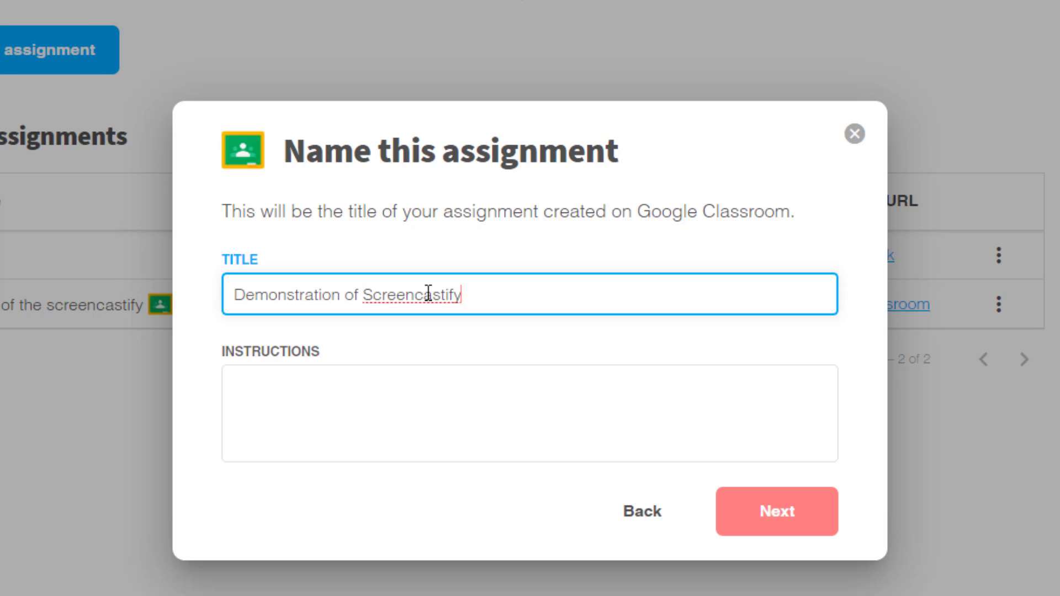
pyautogui.write(' Submit')
pyautogui.click(378, 396)
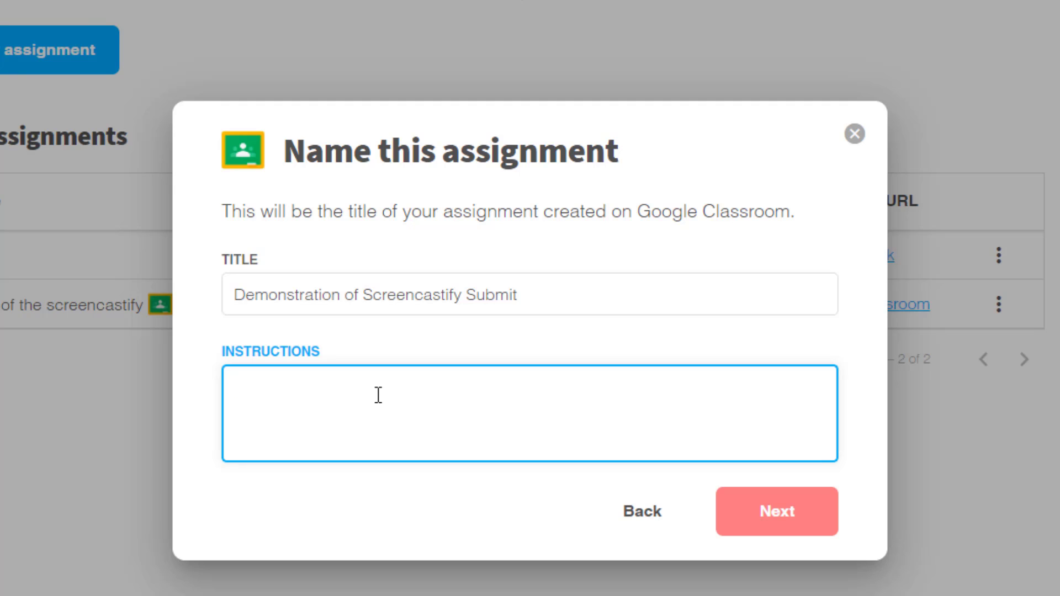
pyautogui.write('Tell me why ')
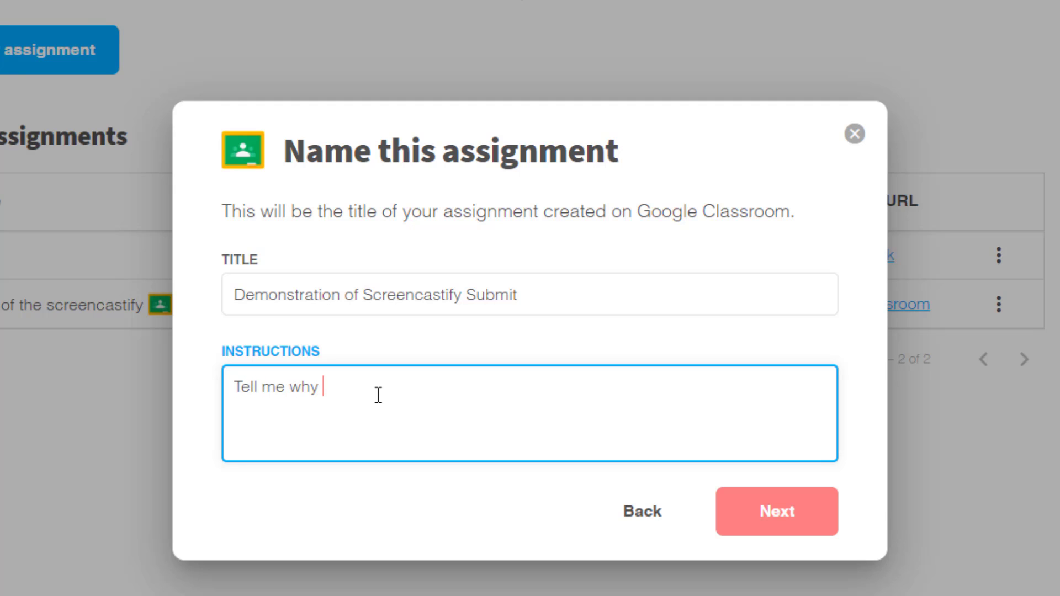
pyautogui.write('you like dogs.')
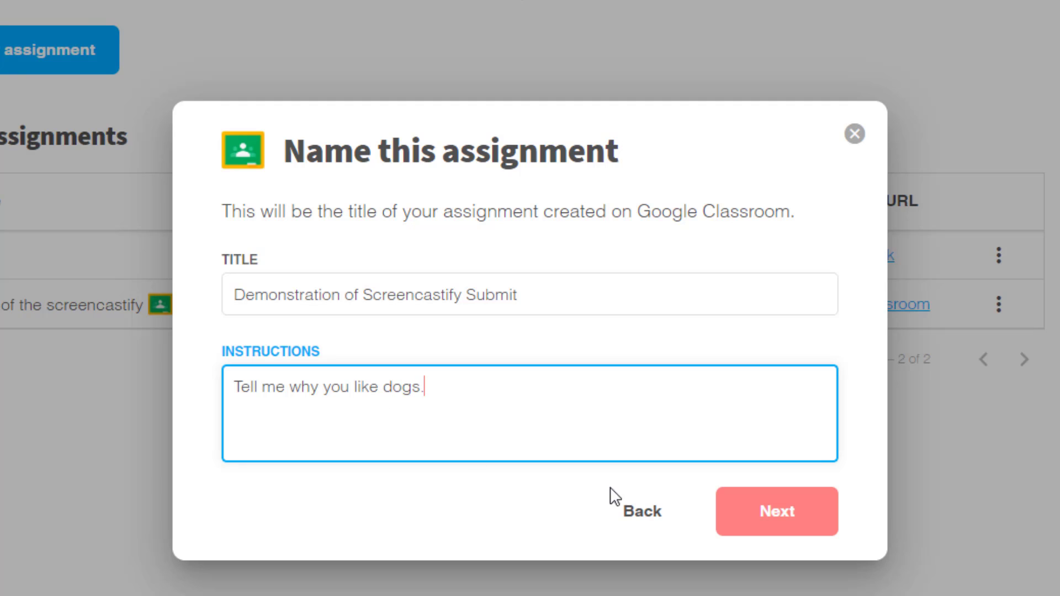
pyautogui.click(744, 521)
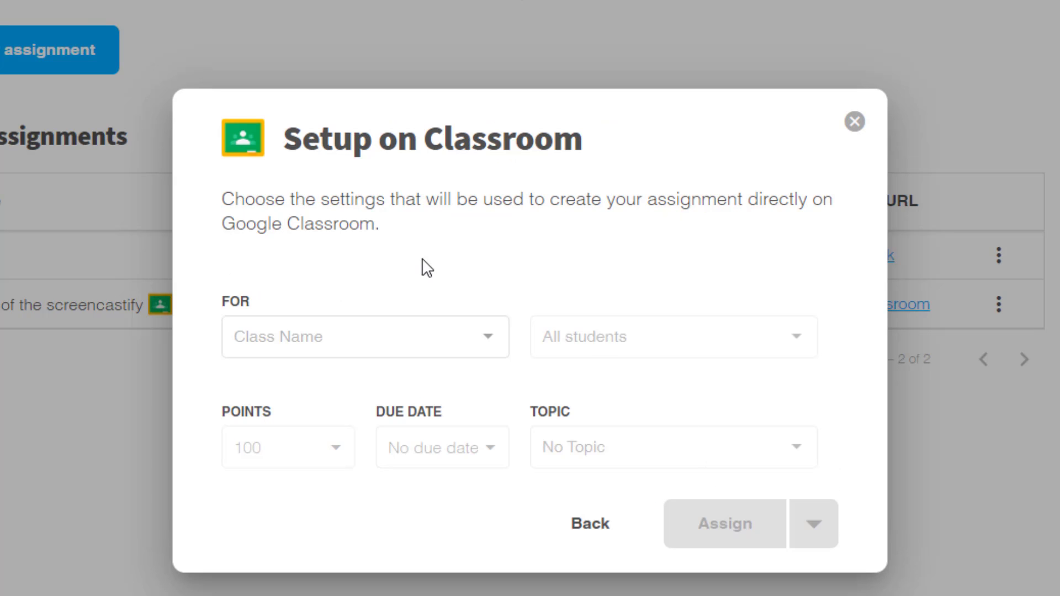
# - Assign the recording task immediately to all students in the class named after the teacher's room, with no topic
pyautogui.click(265, 346)
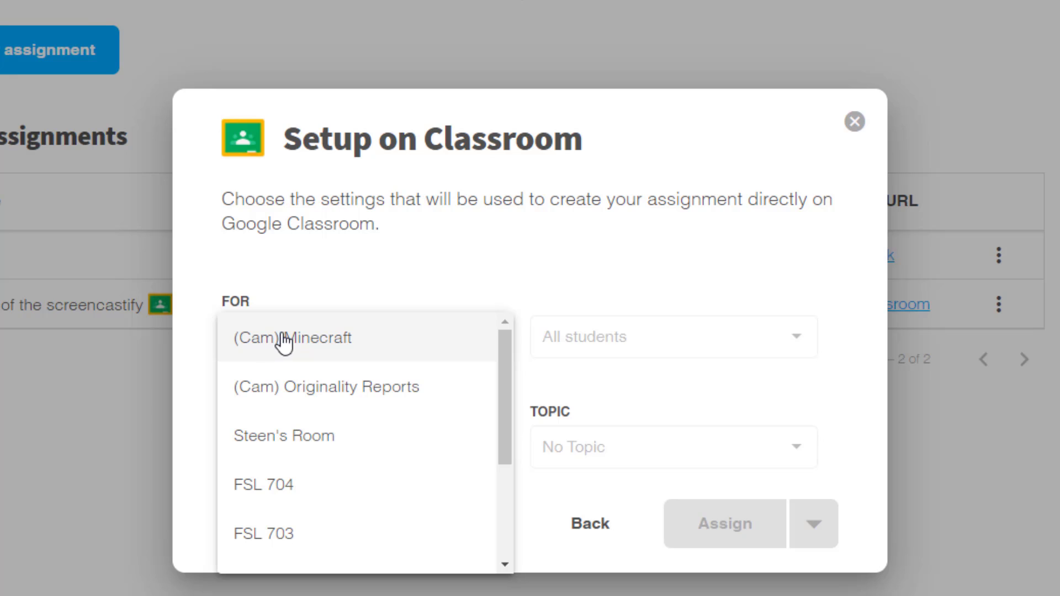
pyautogui.click(363, 448)
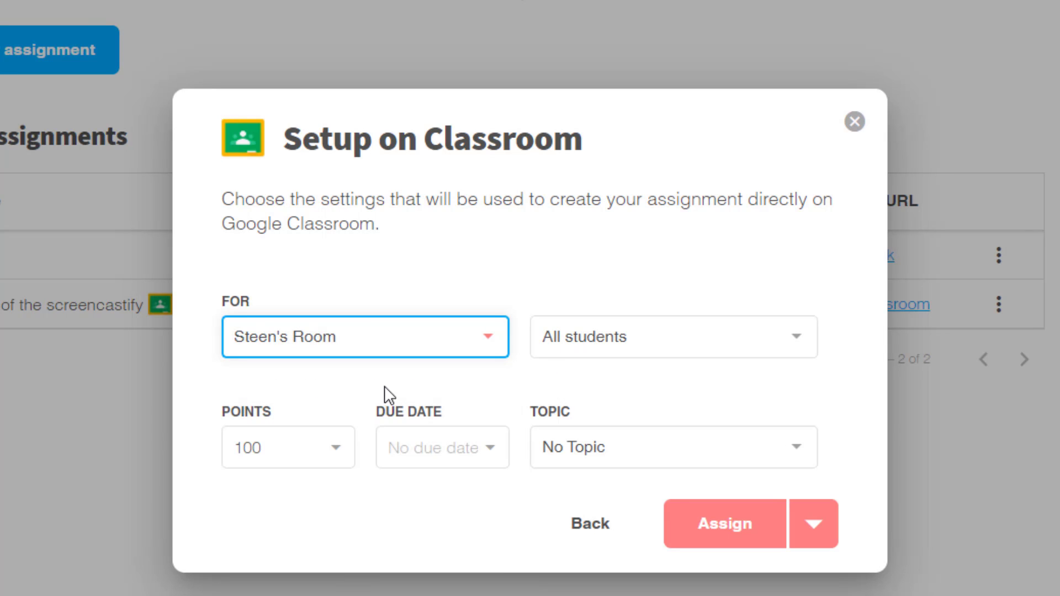
pyautogui.click(587, 340)
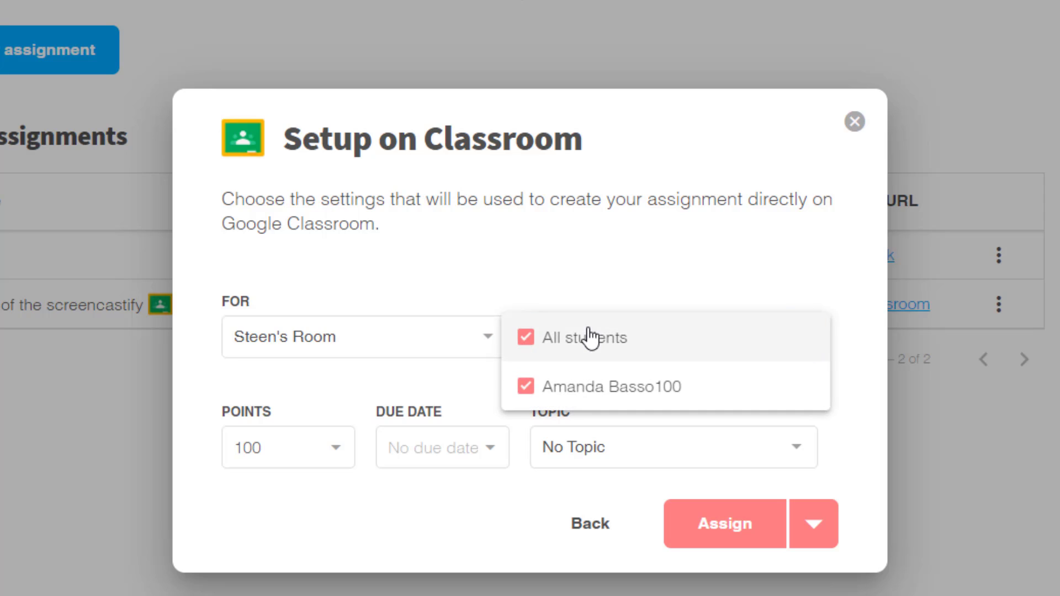
pyautogui.click(576, 300)
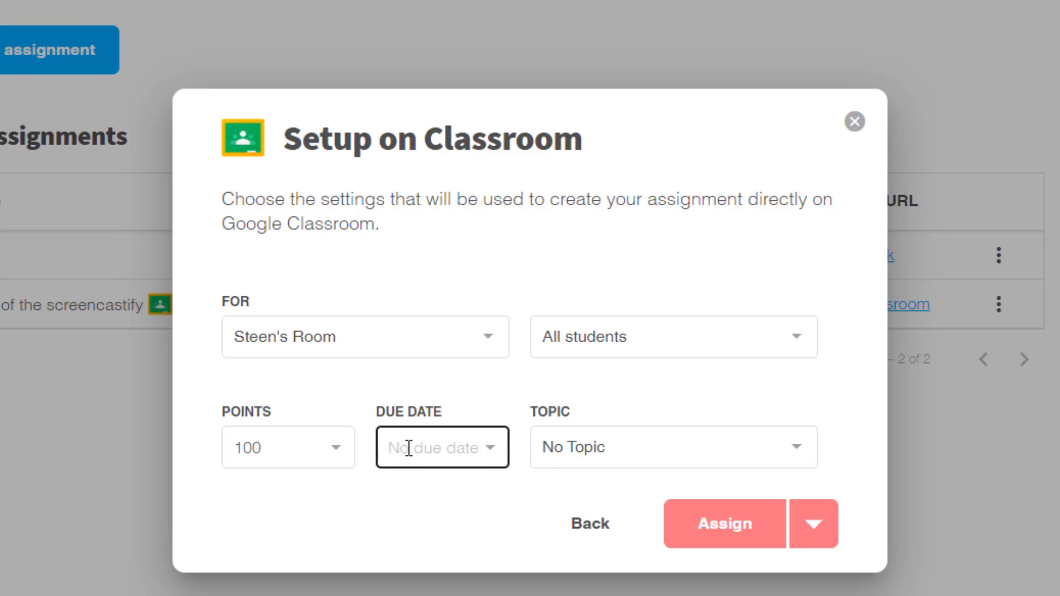
pyautogui.click(551, 466)
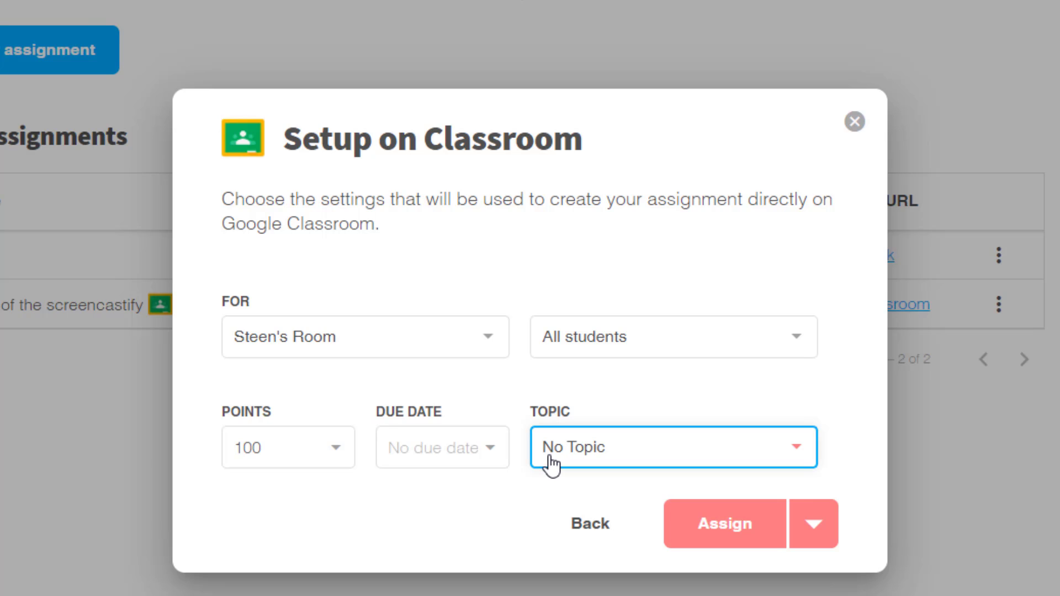
pyautogui.click(552, 454)
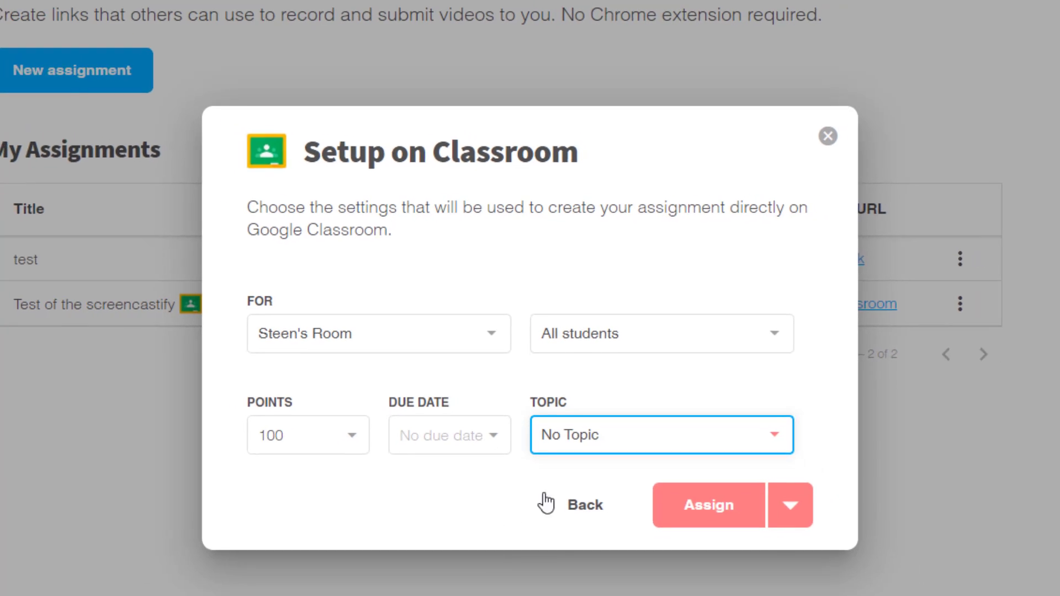
pyautogui.click(801, 511)
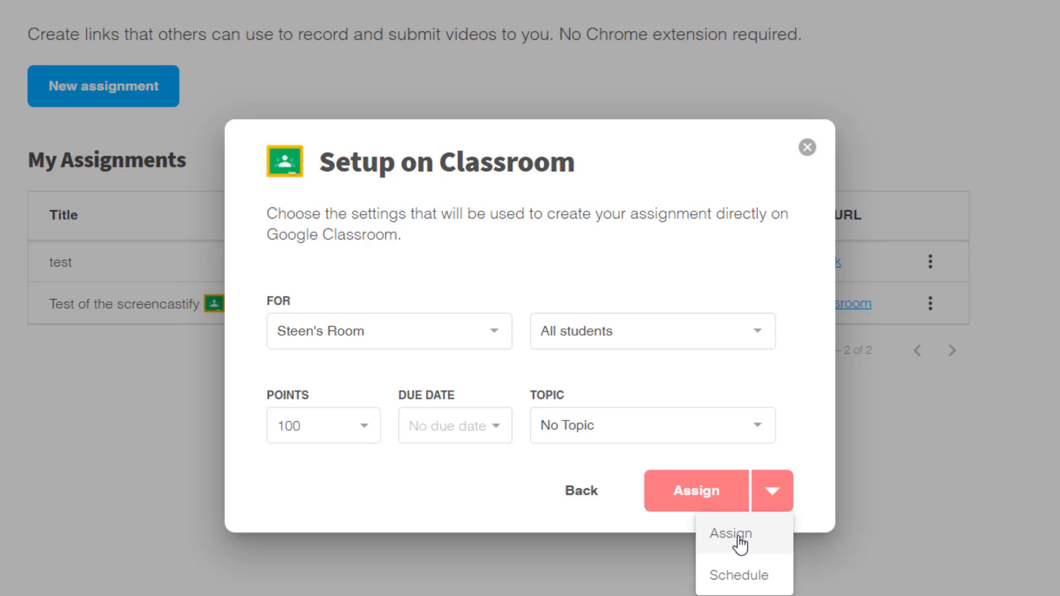
pyautogui.click(706, 487)
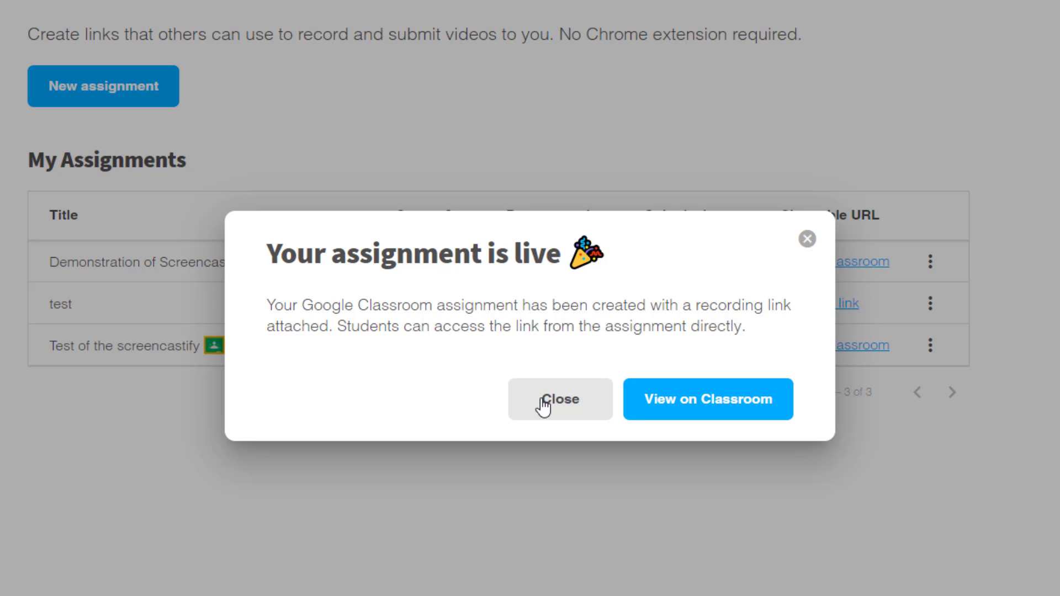
# - View the new assignment's instructions and student work in Google Classroom and return to the Screencastify assignment list
pyautogui.click(684, 408)
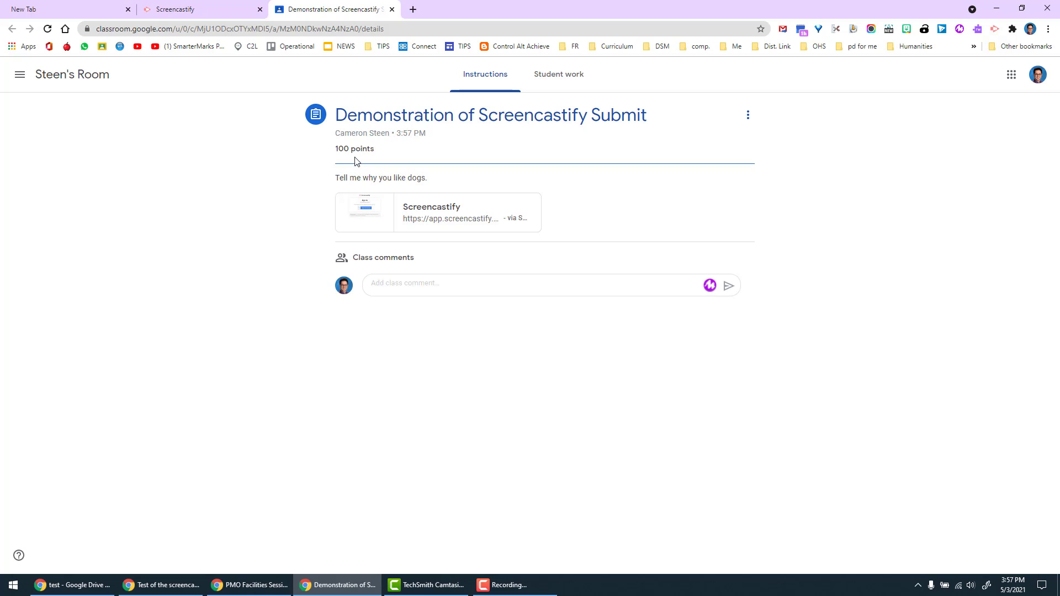
pyautogui.click(542, 81)
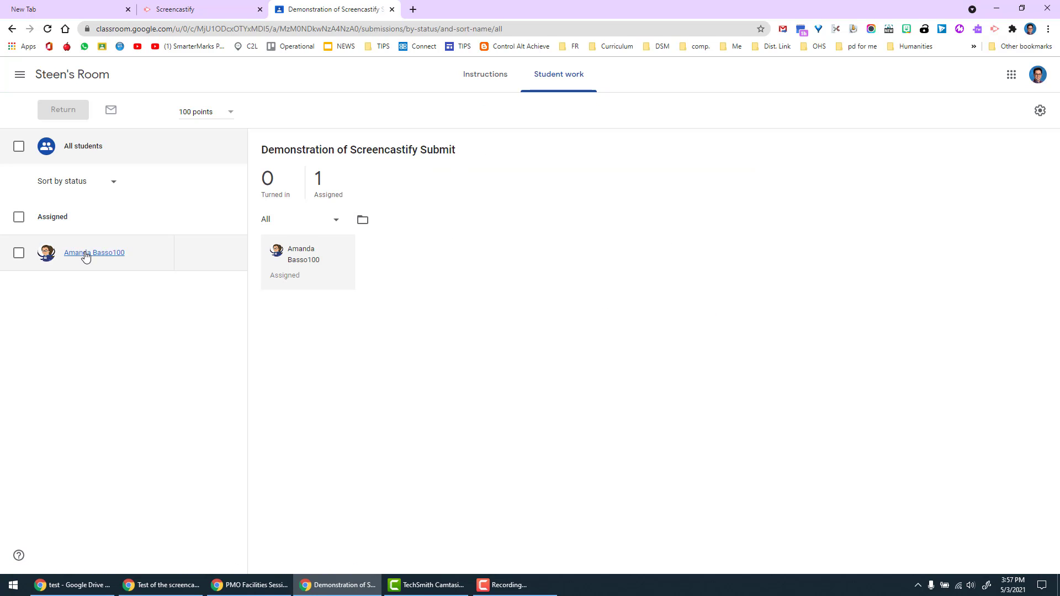
pyautogui.click(475, 82)
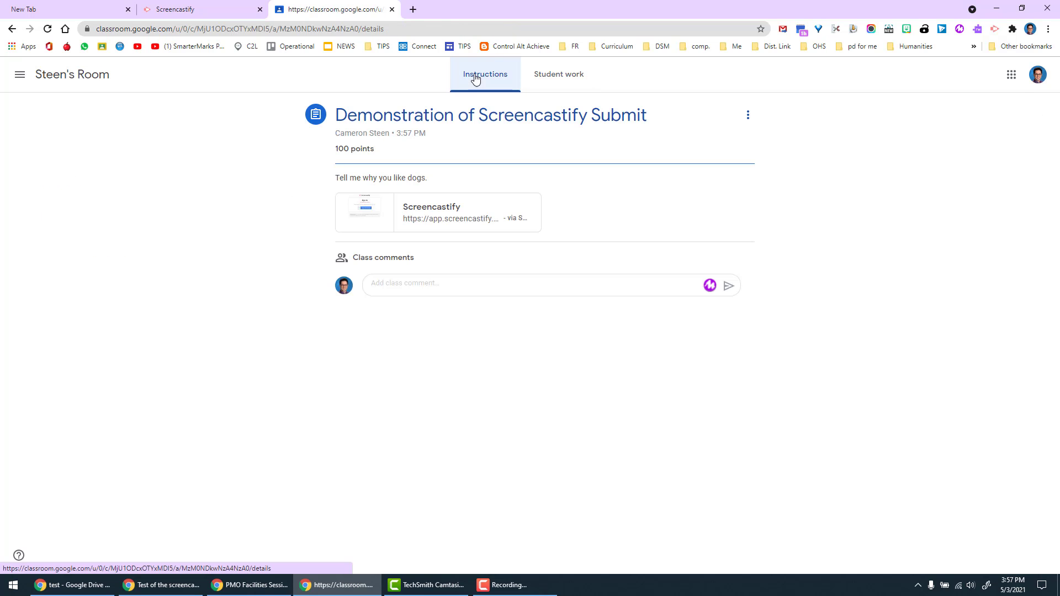
pyautogui.click(220, 15)
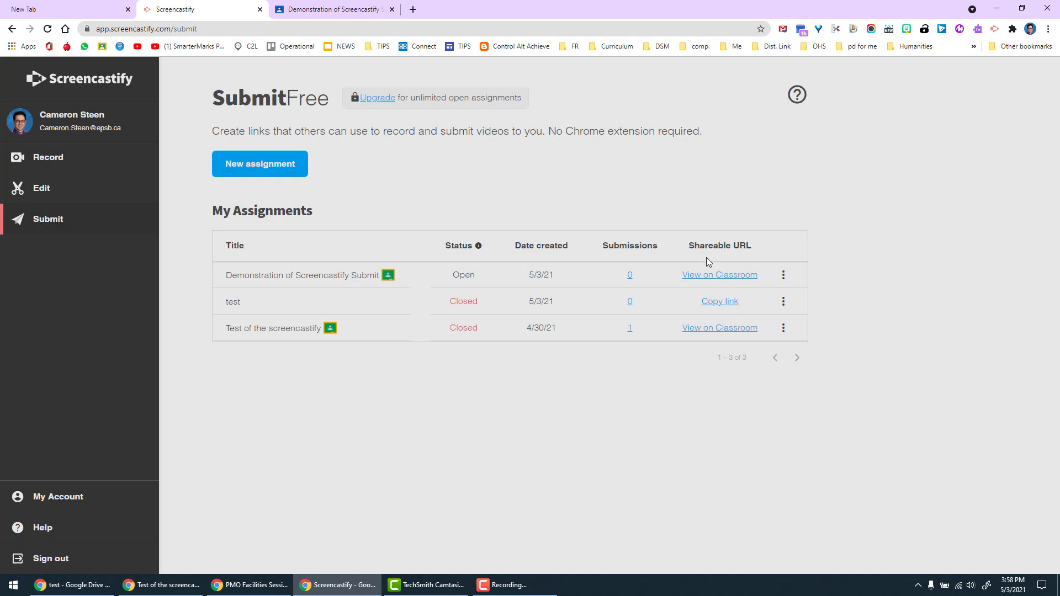
# - Check the submissions of the "Test of the screencastify" assignment and the class stream in Google Classroom, and return to the assignment list
pyautogui.click(705, 261)
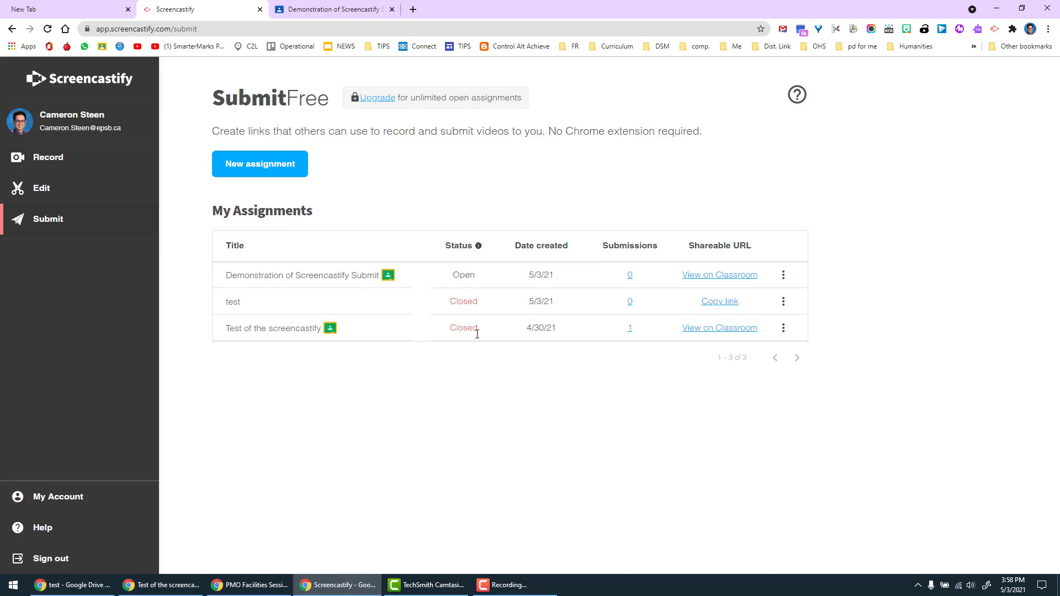
pyautogui.click(630, 329)
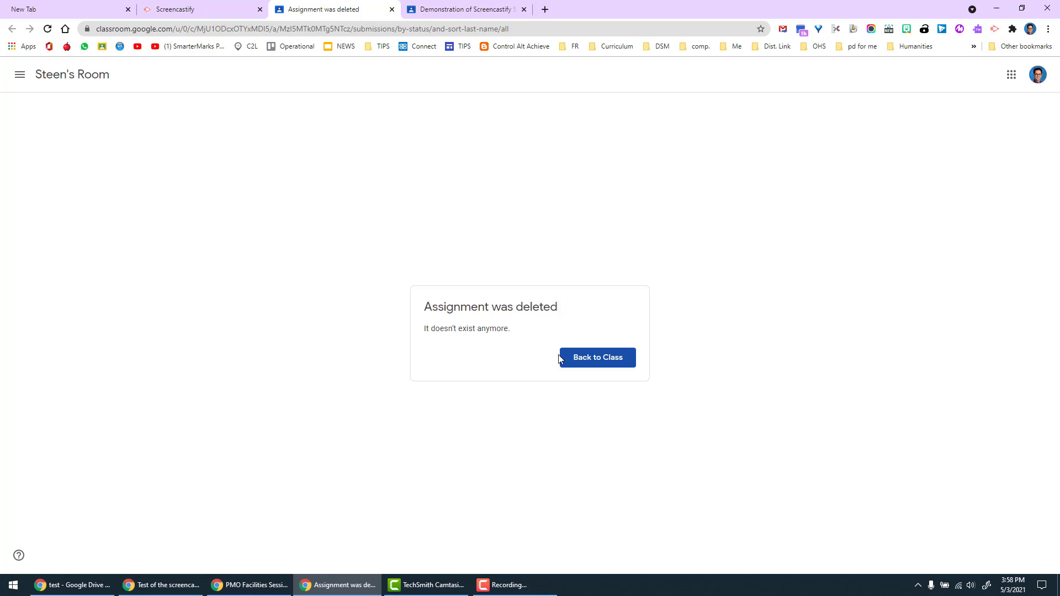
pyautogui.click(581, 362)
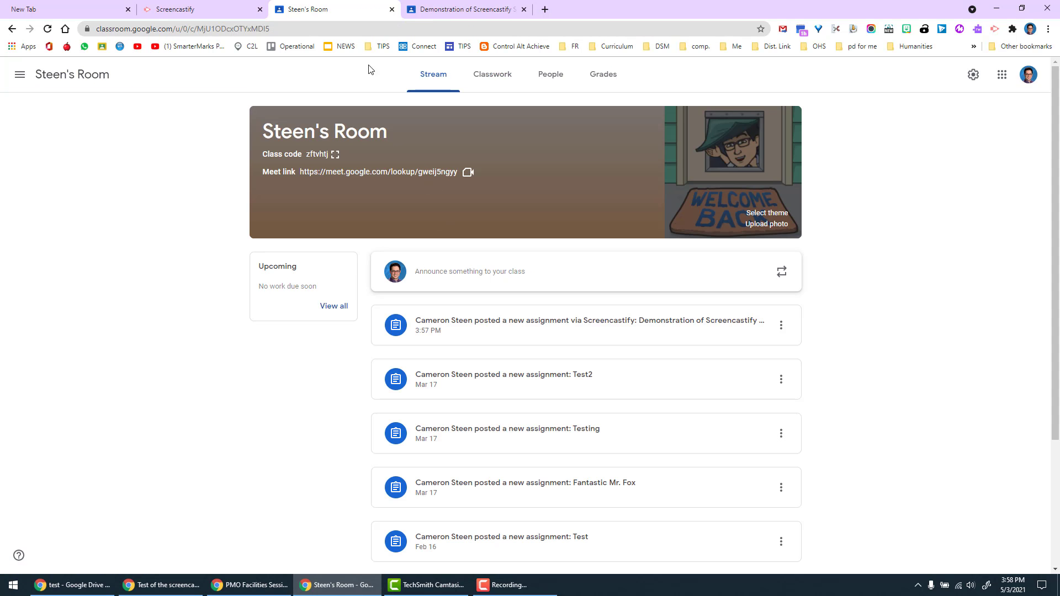
pyautogui.click(435, 8)
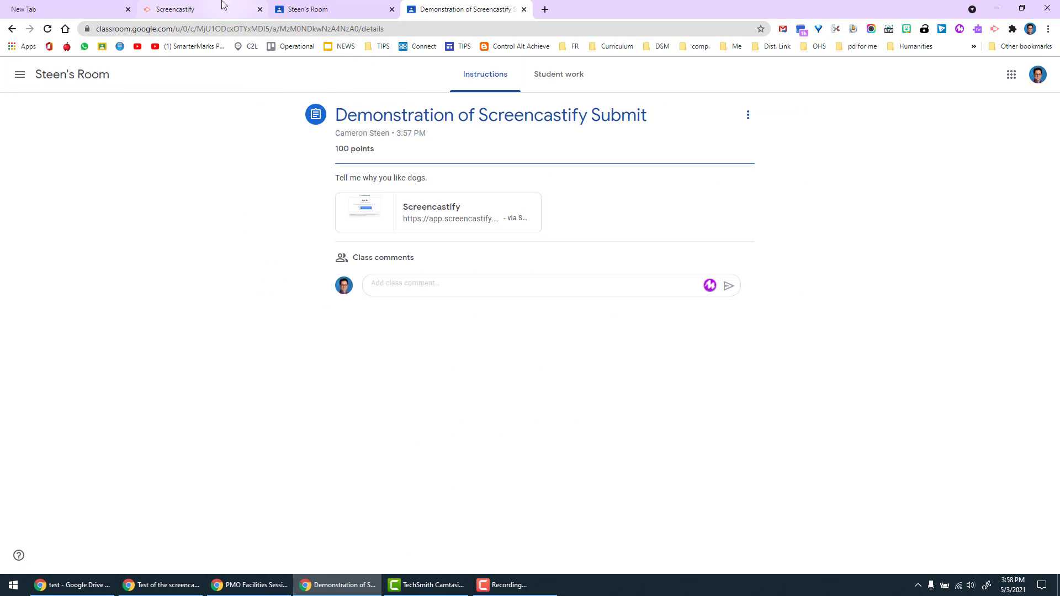
pyautogui.click(209, 7)
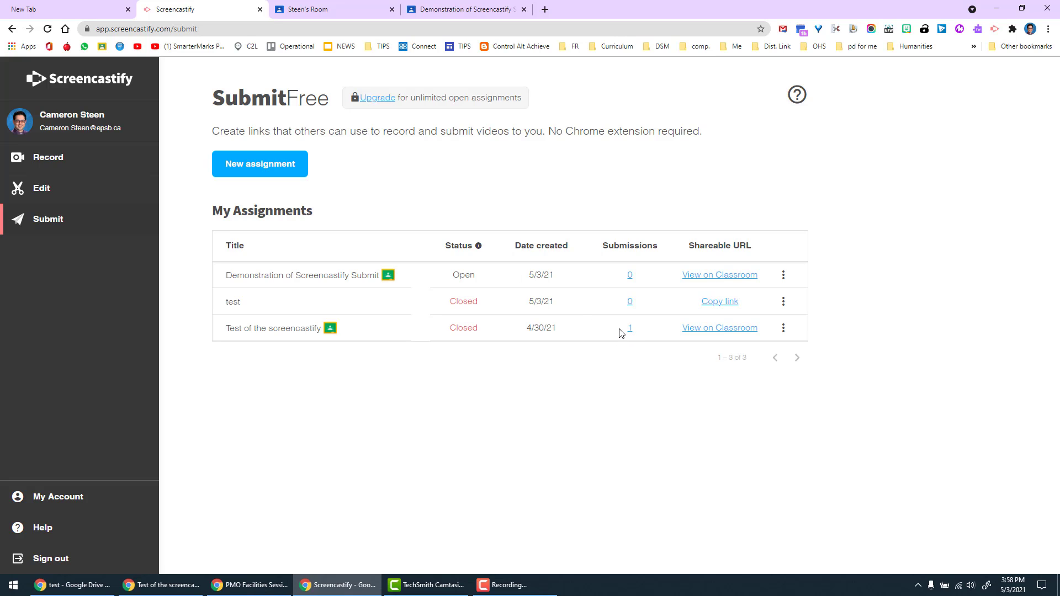
# - Close the "Demonstration of Screencastify Submit" assignment to submissions and reopen it
pyautogui.click(783, 275)
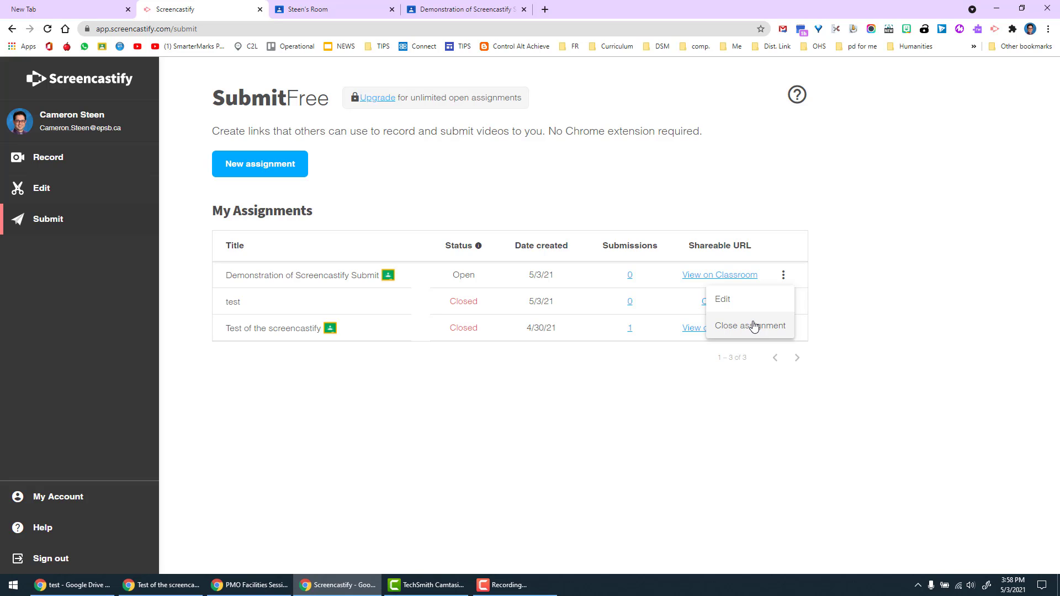
pyautogui.click(754, 327)
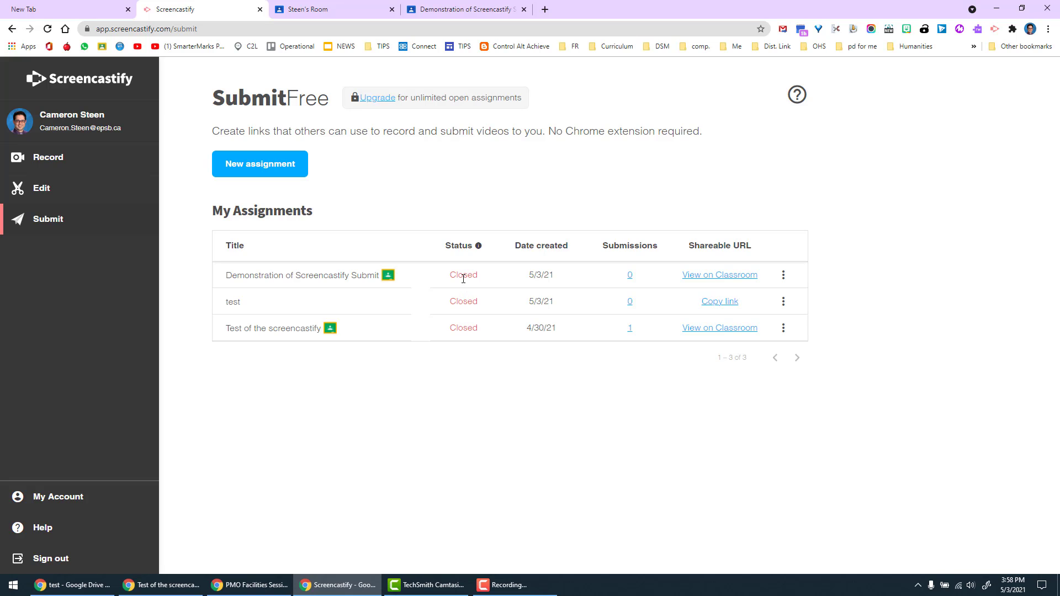
pyautogui.click(782, 275)
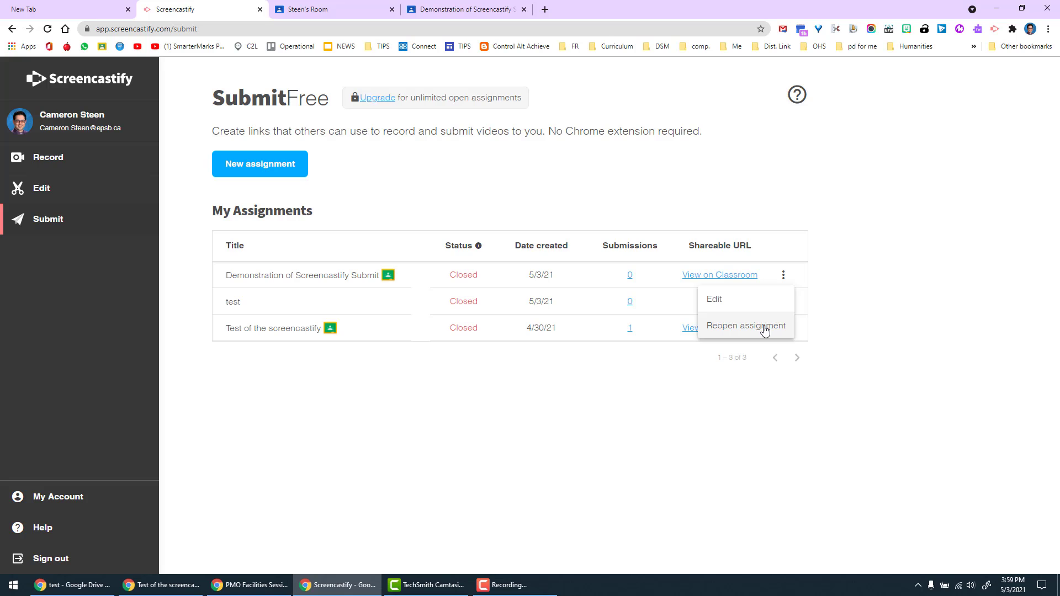
pyautogui.click(763, 326)
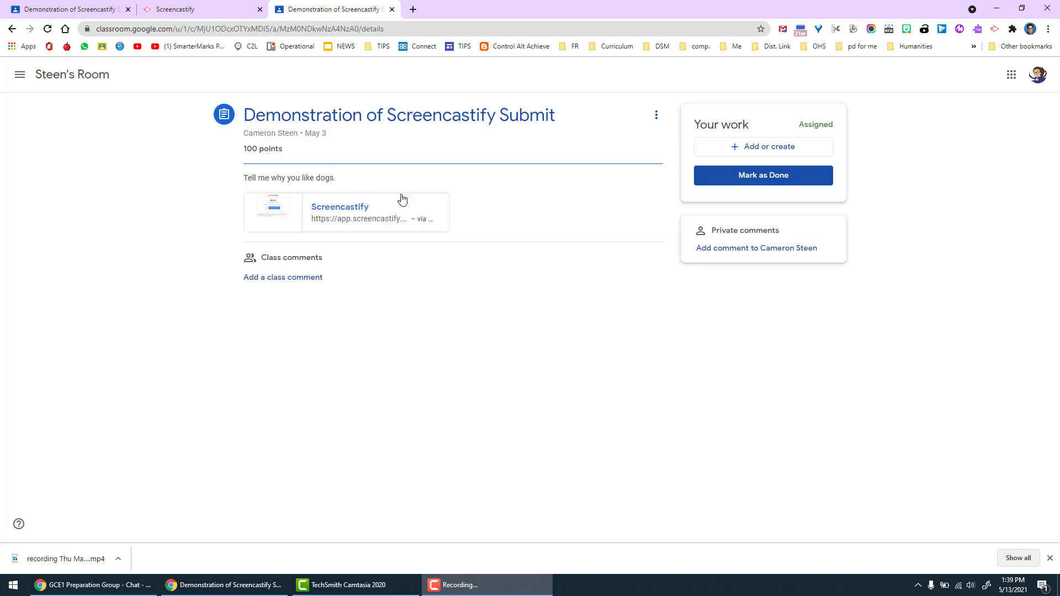
# - From the student's Classroom assignment, open the attached Screencastify link and start a recording that shares the entire Screen 1
pyautogui.click(344, 213)
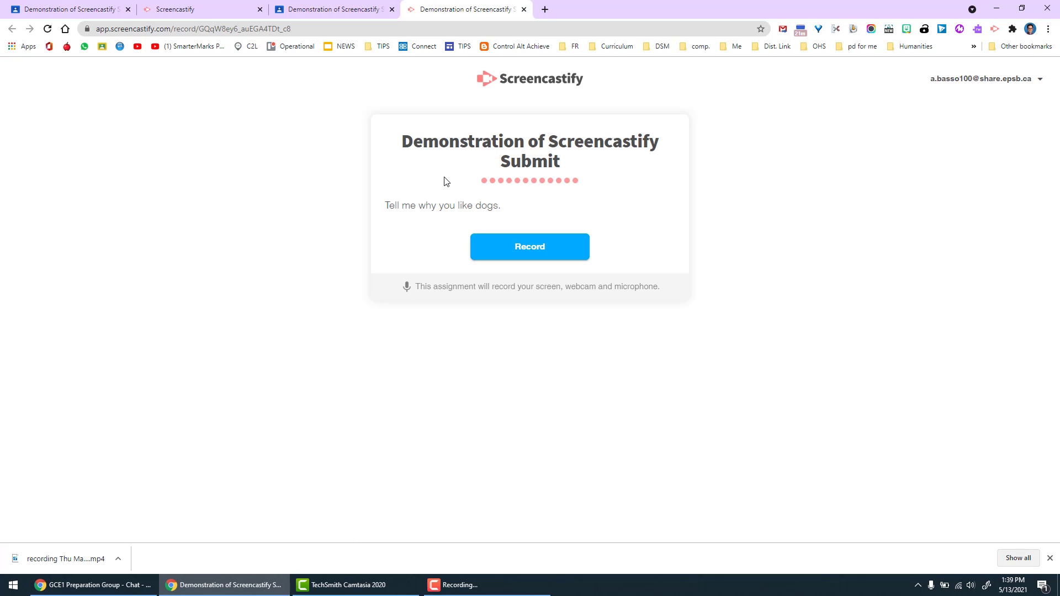
pyautogui.click(507, 251)
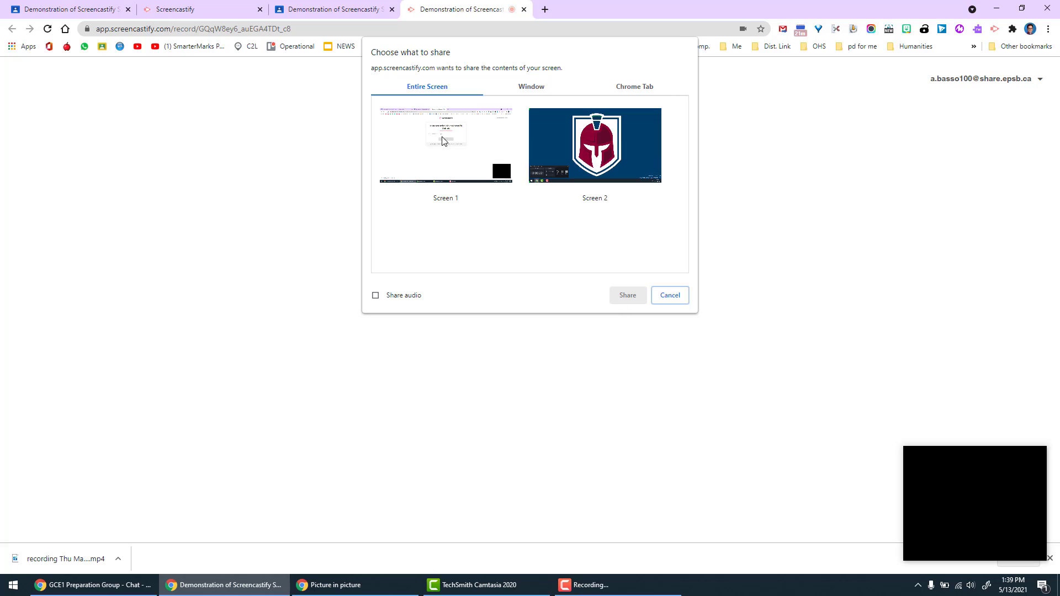
pyautogui.click(447, 144)
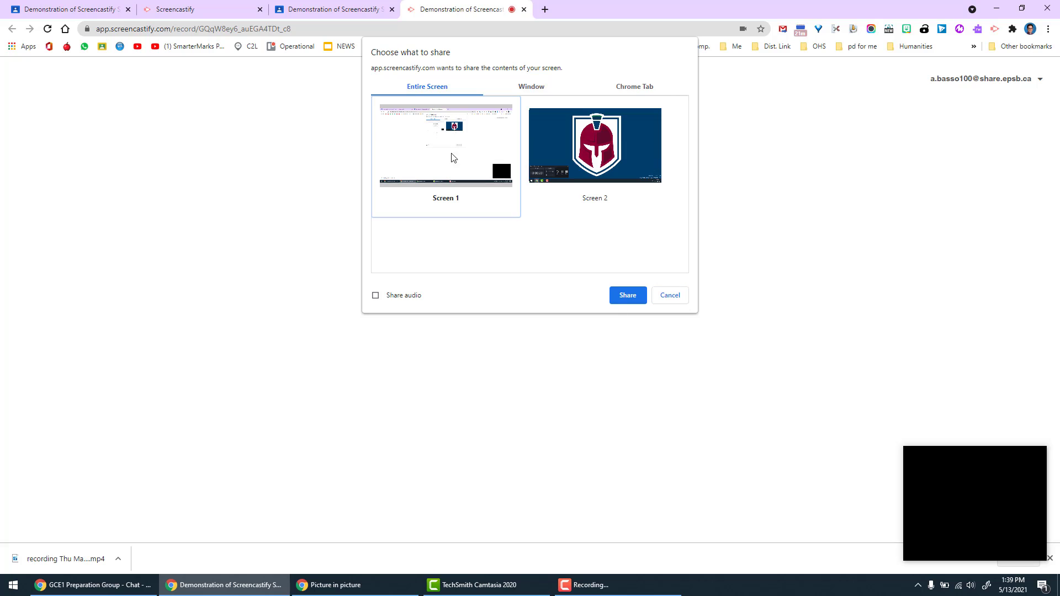
pyautogui.click(627, 295)
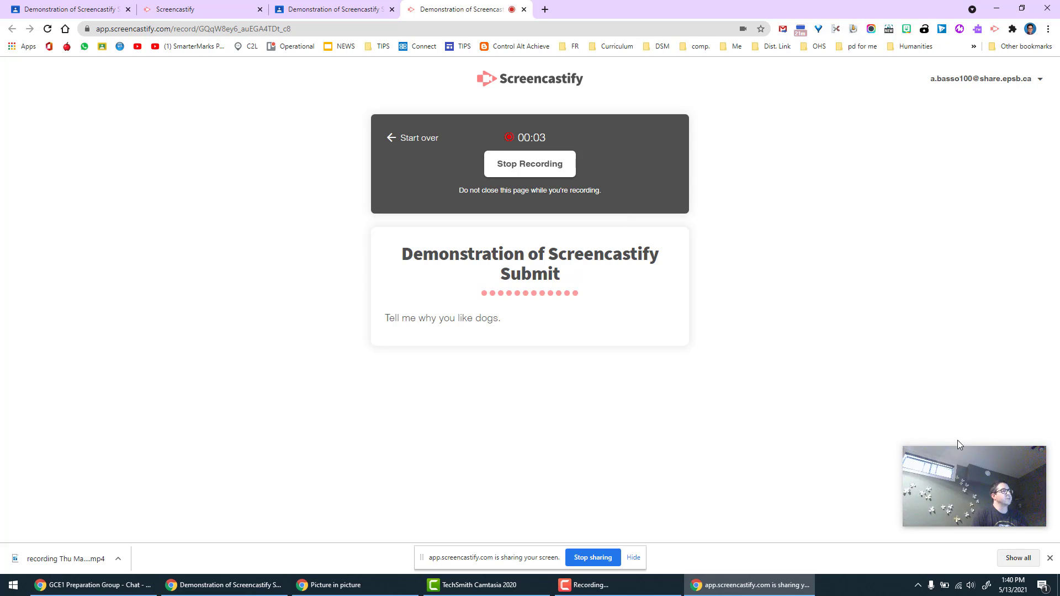
# - Stop the recording, submit the video to Google Classroom and view the assignment there
pyautogui.click(522, 166)
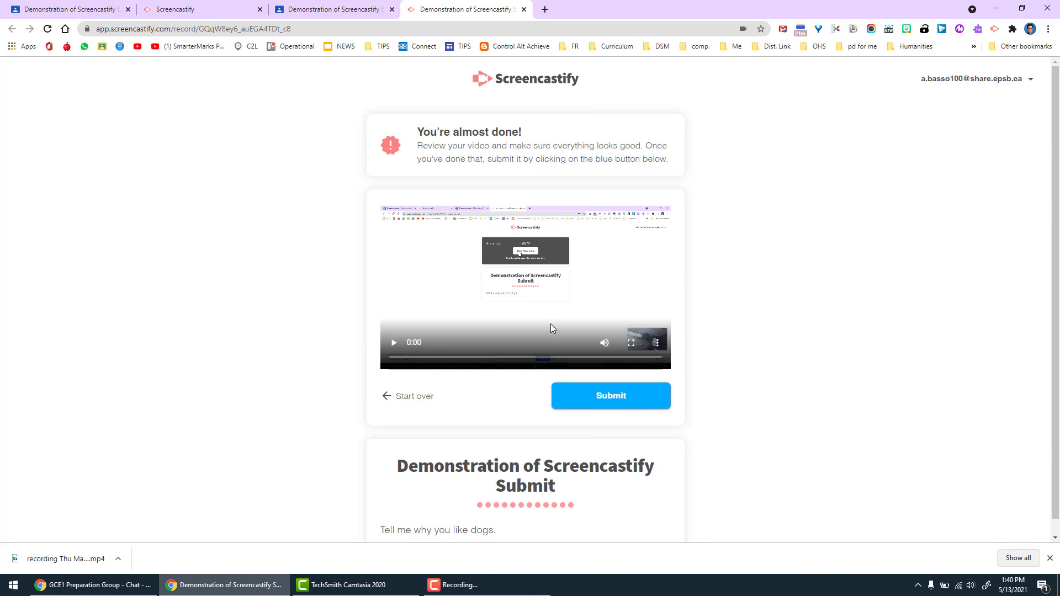
pyautogui.click(622, 397)
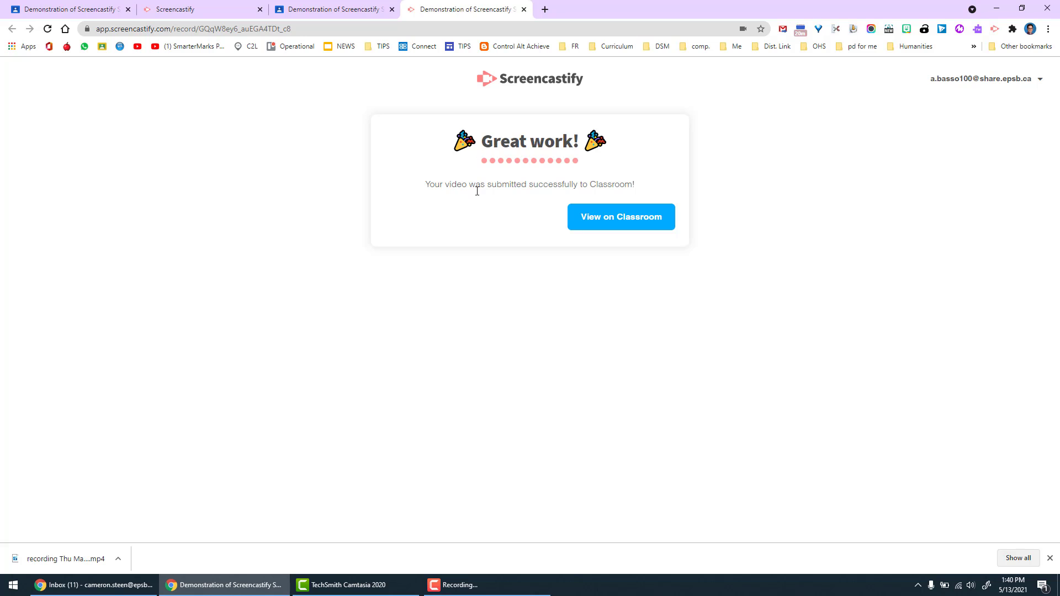
pyautogui.click(634, 223)
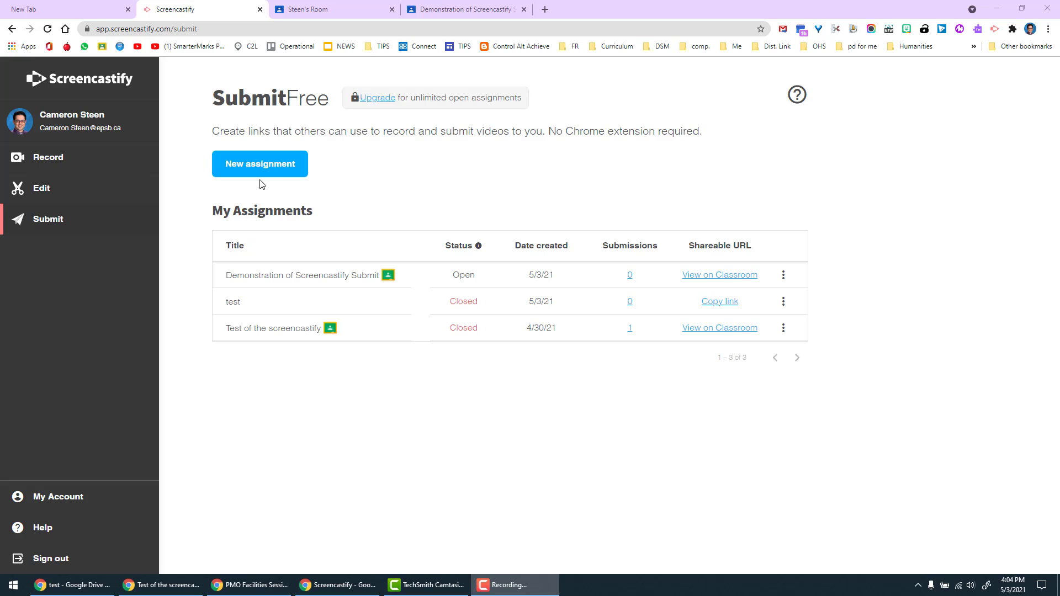
# - Try to create a second assignment, decline the upgrade, and close the open "Demonstration of Screencastify Submit" assignment
pyautogui.click(265, 165)
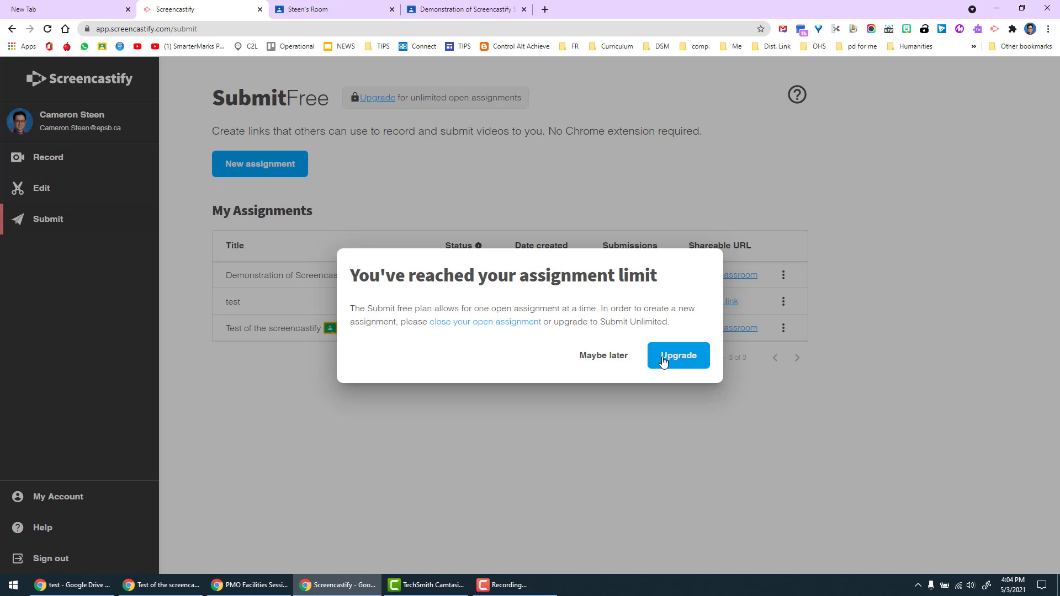
pyautogui.click(616, 356)
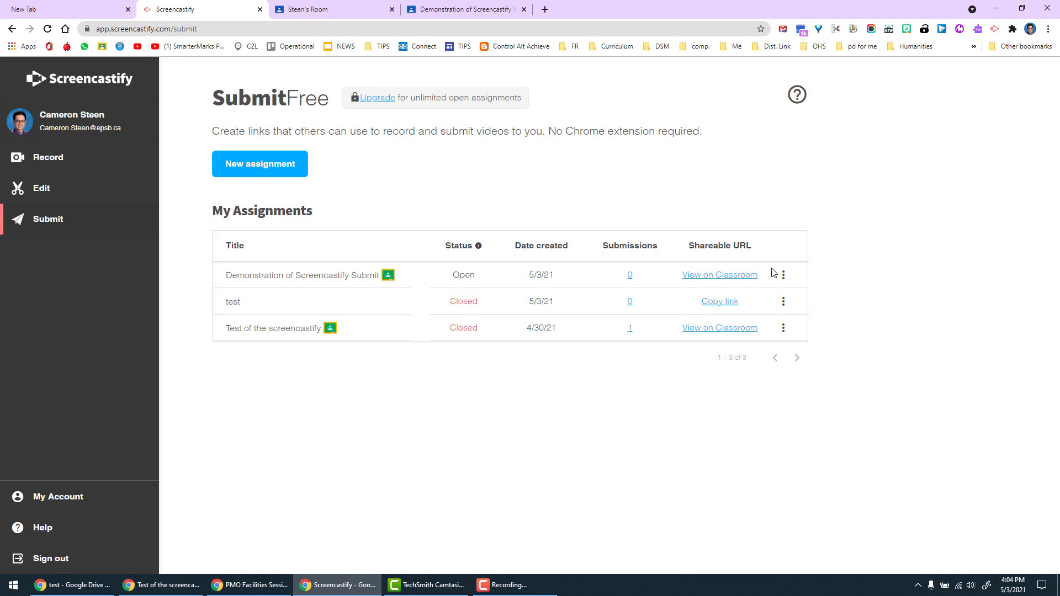
pyautogui.click(783, 274)
pyautogui.click(764, 332)
# - Start a new assignment of type Classic Submit Link with Screen recording only
pyautogui.click(278, 161)
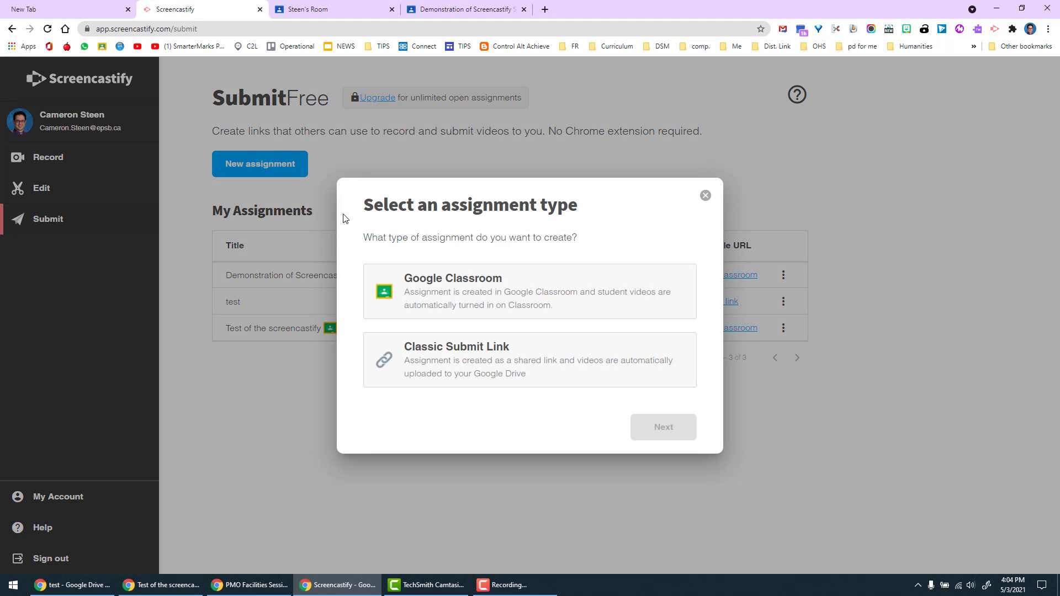
pyautogui.click(449, 360)
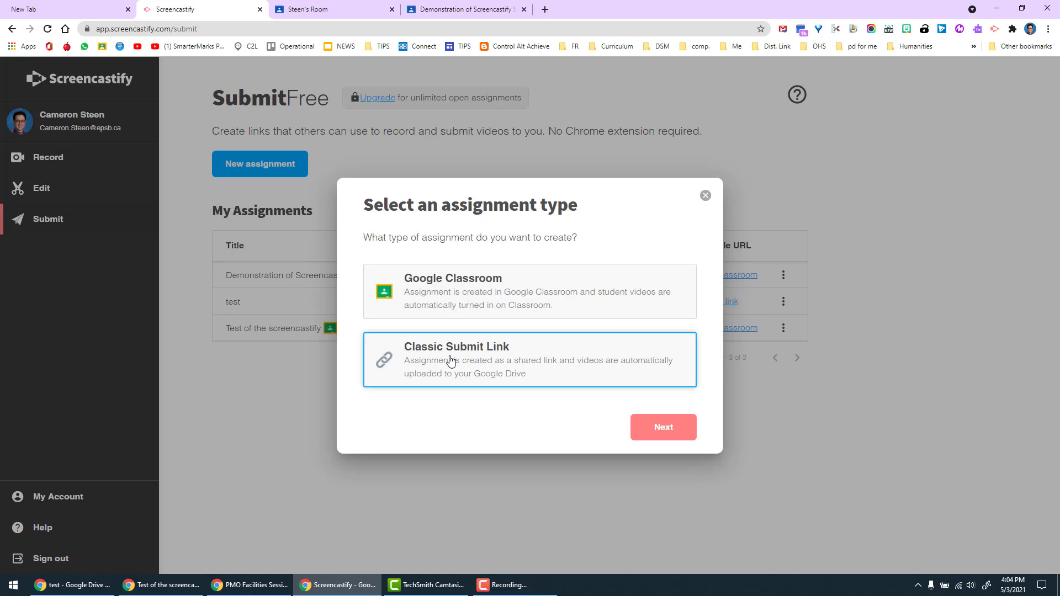
pyautogui.click(668, 429)
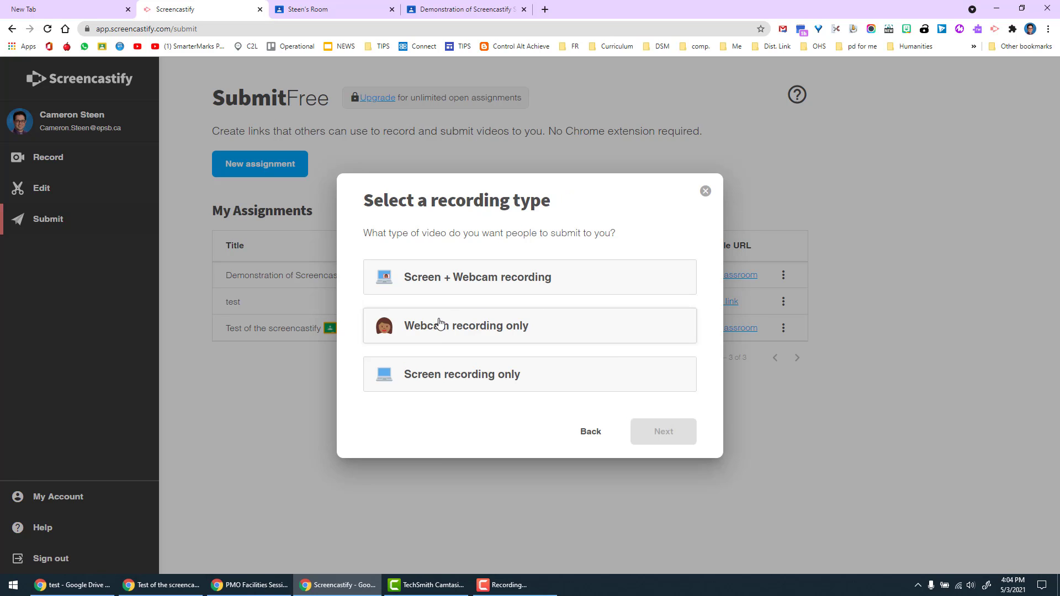
pyautogui.click(424, 383)
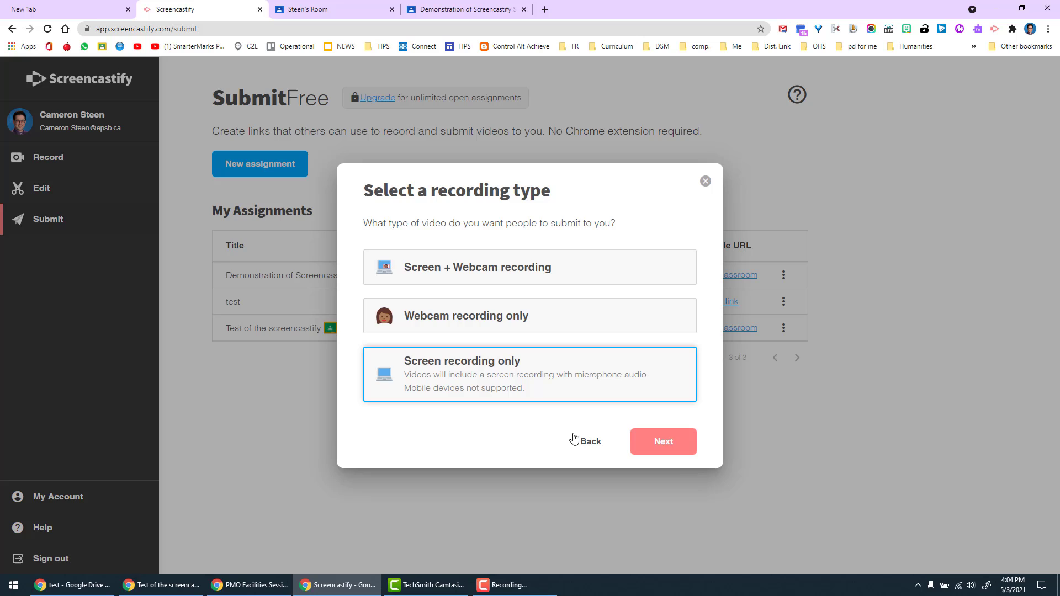
pyautogui.click(677, 433)
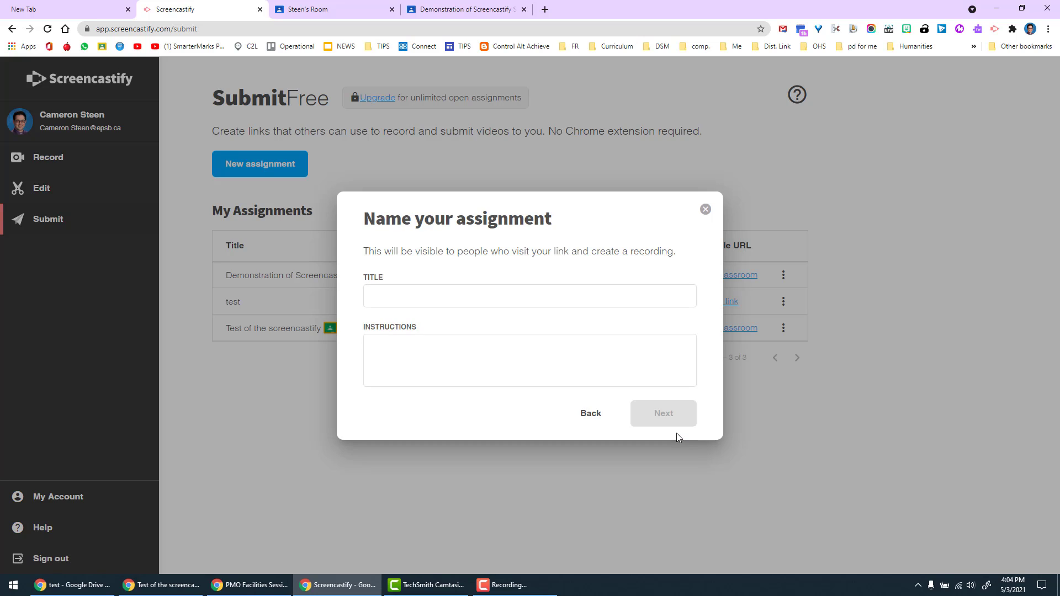
# - Title the assignment "Submit using link example" and give the instructions "Make a video about why you love cats"
pyautogui.click(477, 297)
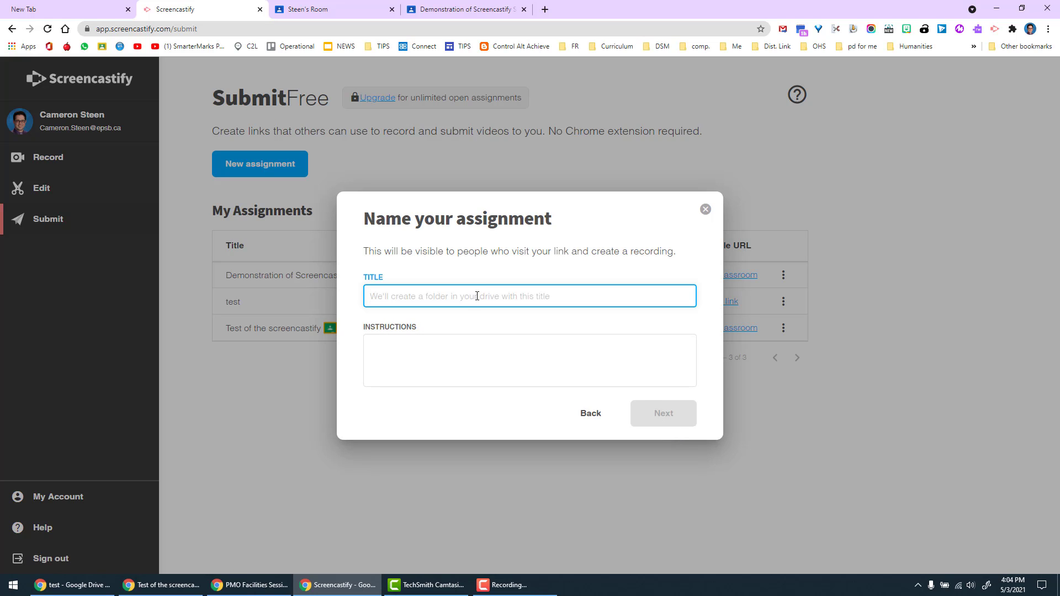
pyautogui.write('Submit u')
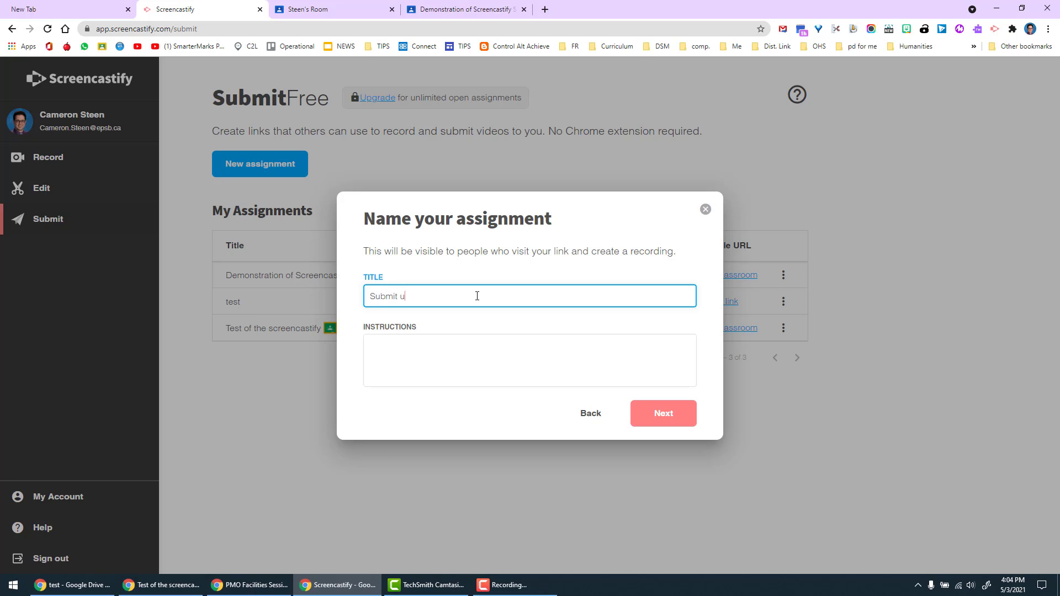
pyautogui.write('sing link example')
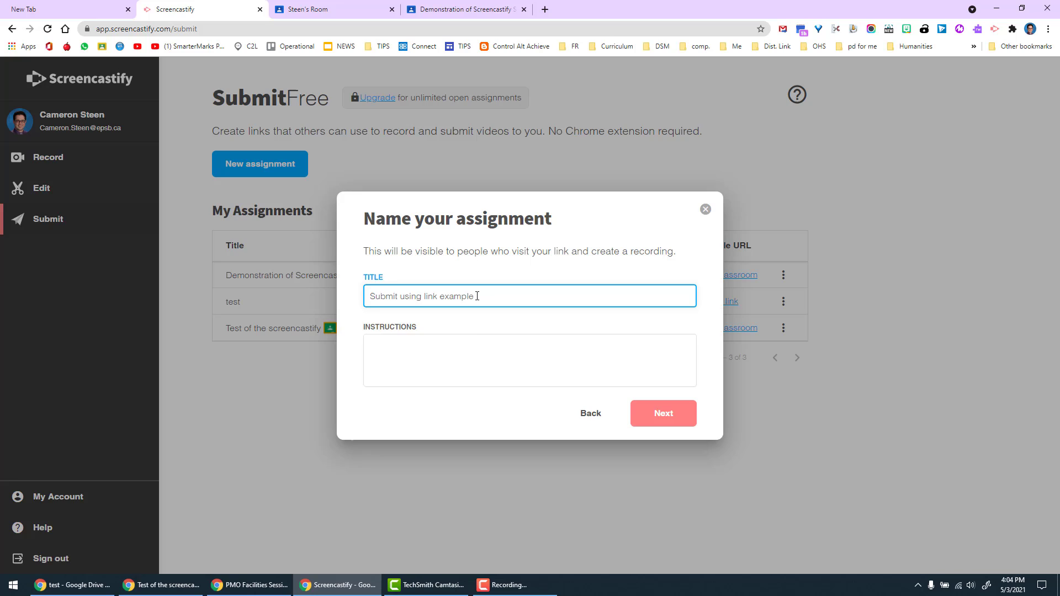
pyautogui.click(466, 342)
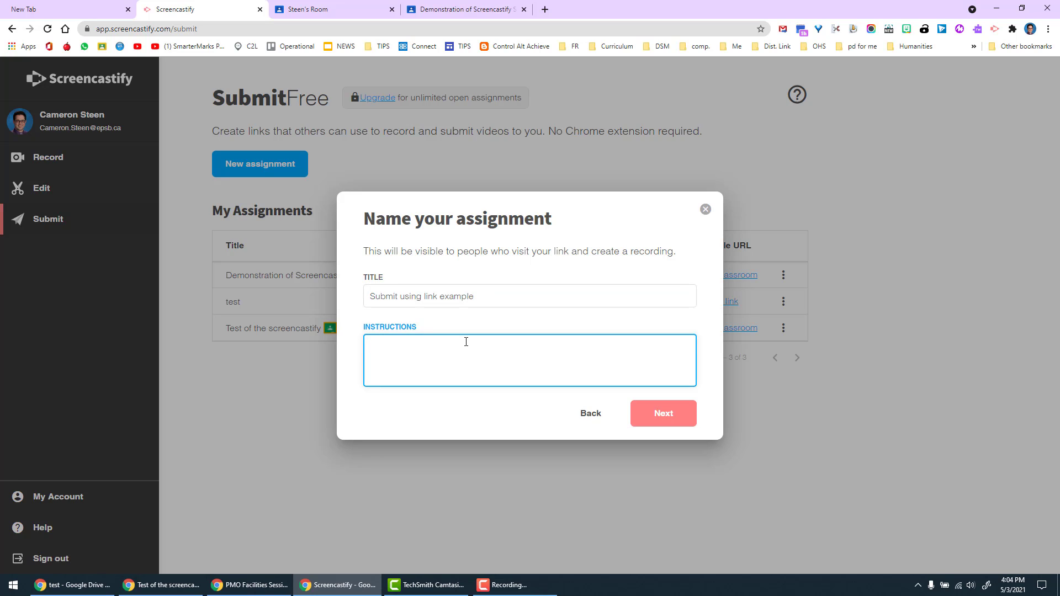
pyautogui.write('Make a video about why you love cats')
pyautogui.click(662, 414)
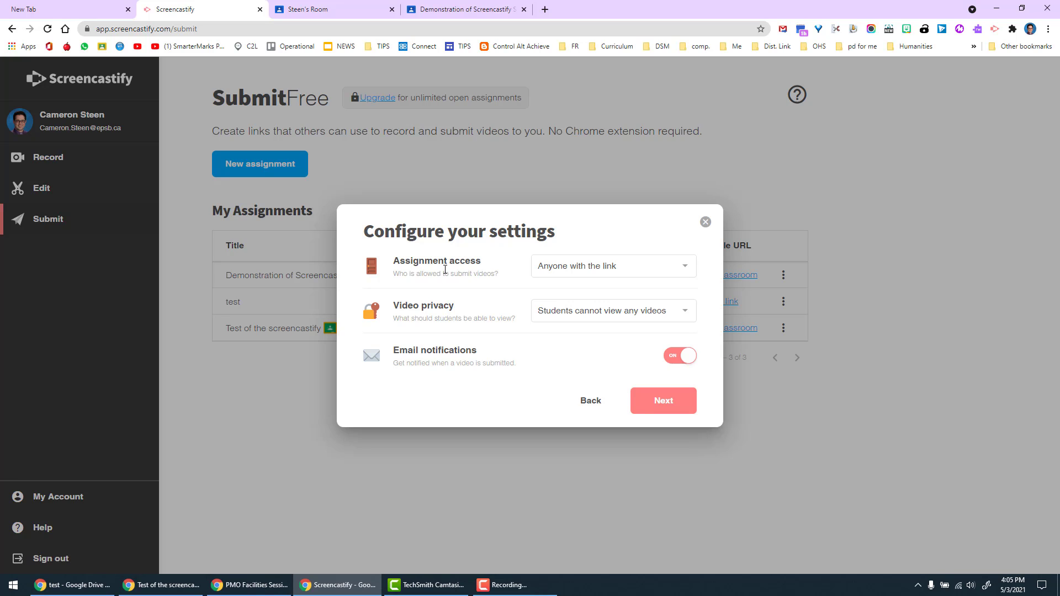
# - Set assignment access to Anyone in my organization and video privacy to Students can view their own video, and publish the assignment
pyautogui.click(575, 268)
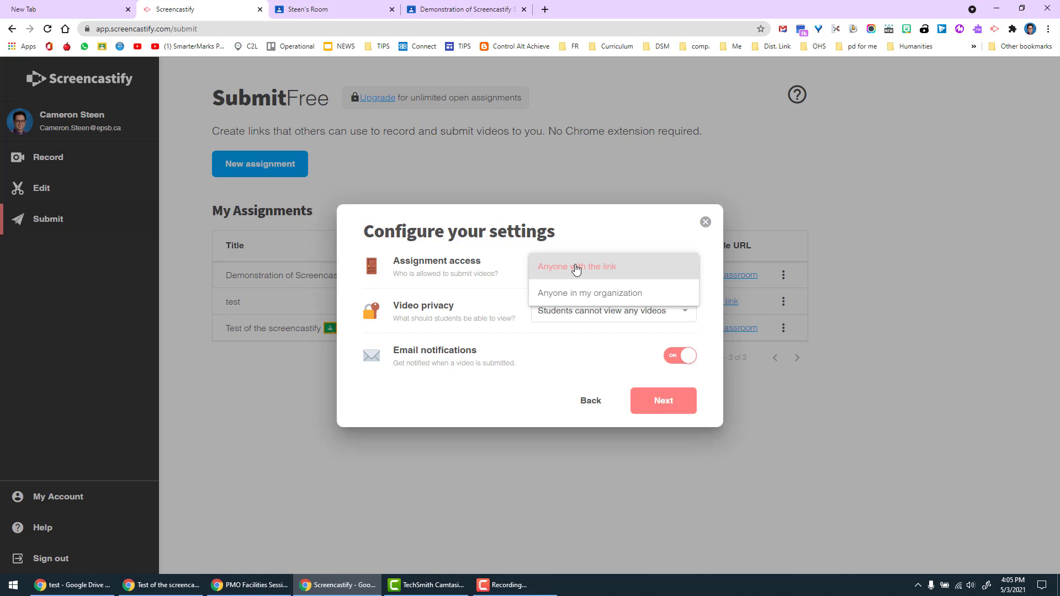
pyautogui.click(572, 298)
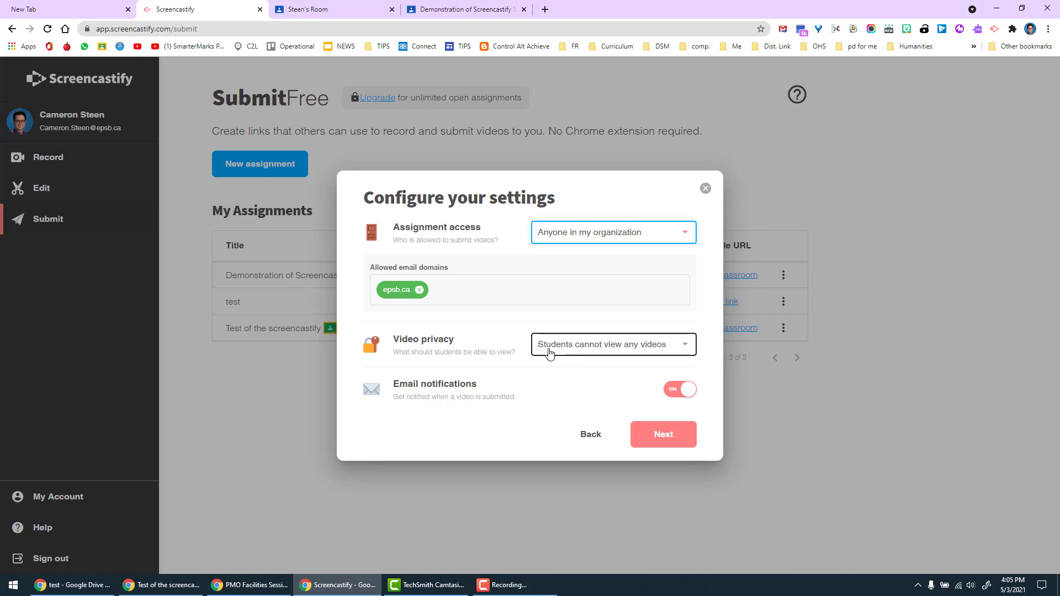
pyautogui.click(599, 351)
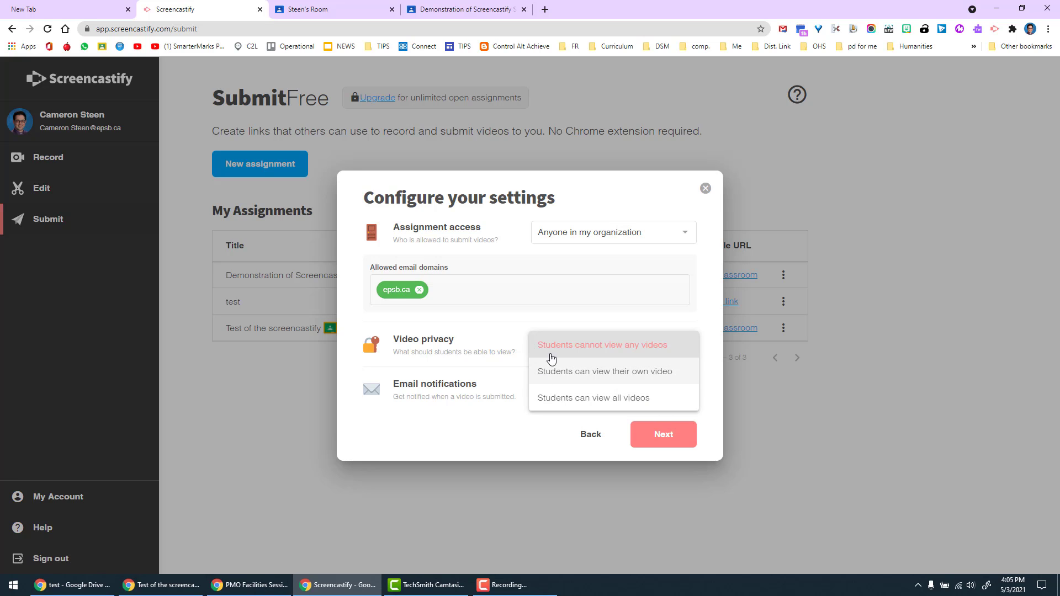
pyautogui.click(503, 338)
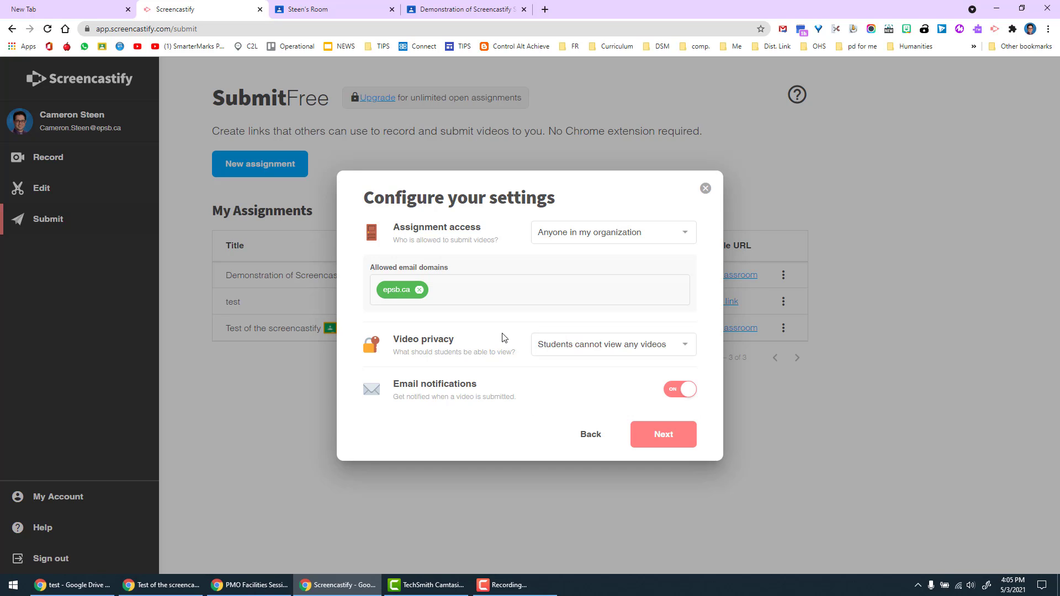
pyautogui.click(561, 341)
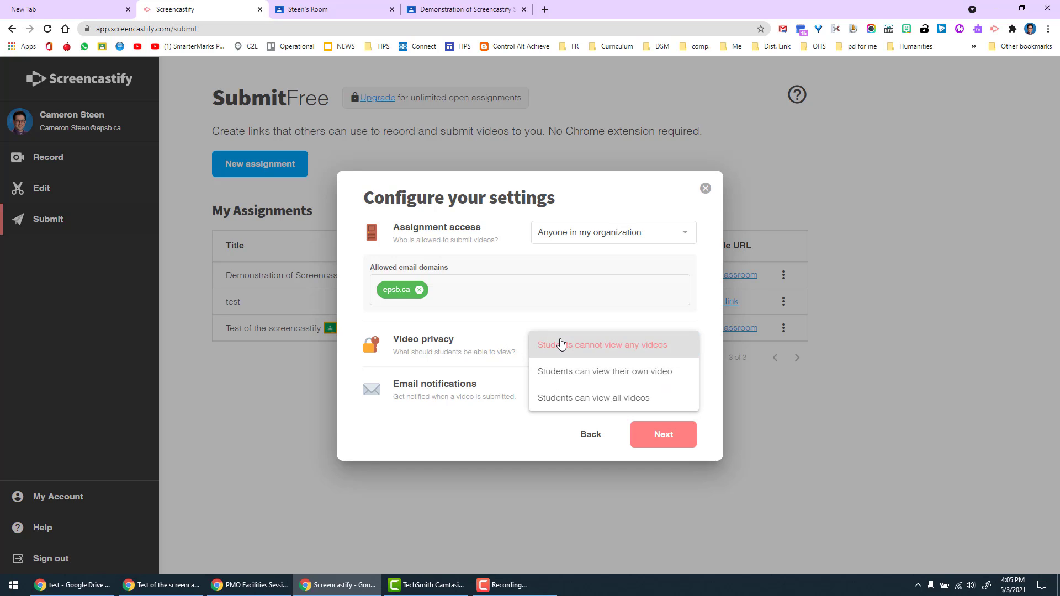
pyautogui.click(556, 376)
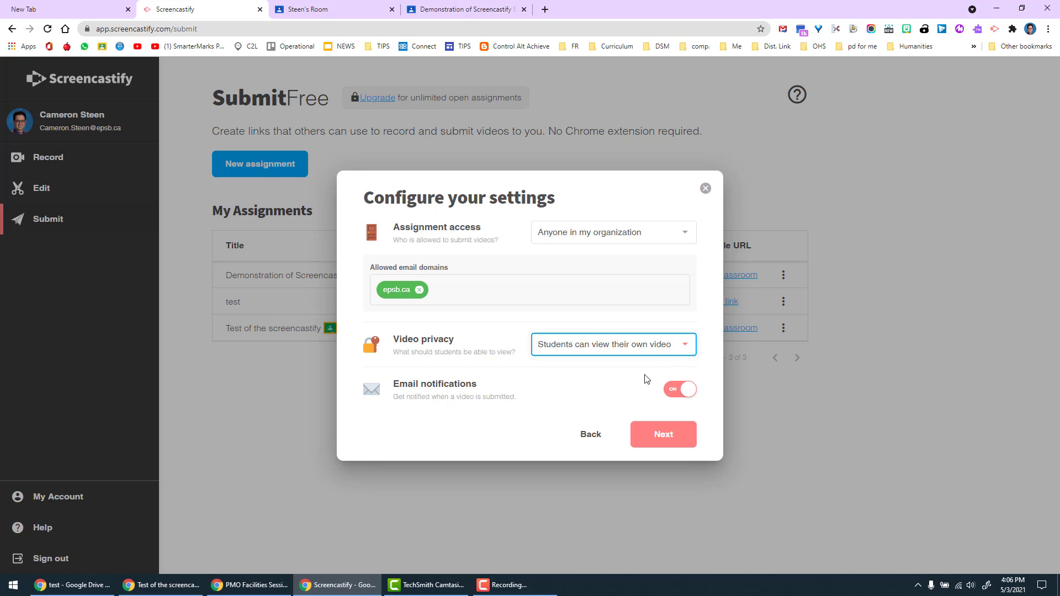
pyautogui.click(675, 436)
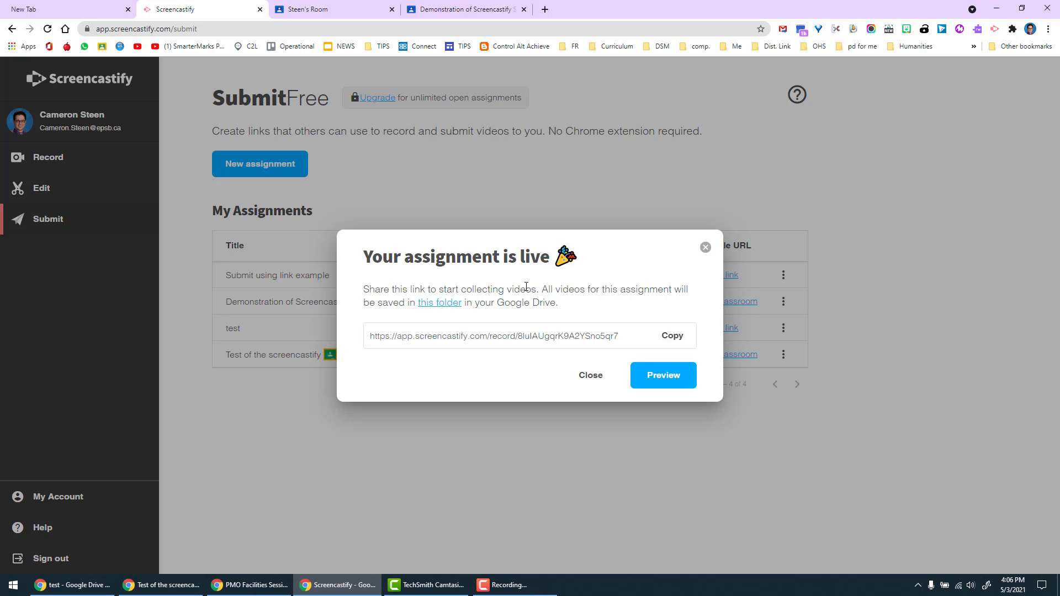
# - Copy the shareable link of the newly published "Submit using link example" assignment
pyautogui.click(677, 342)
pyautogui.click(441, 309)
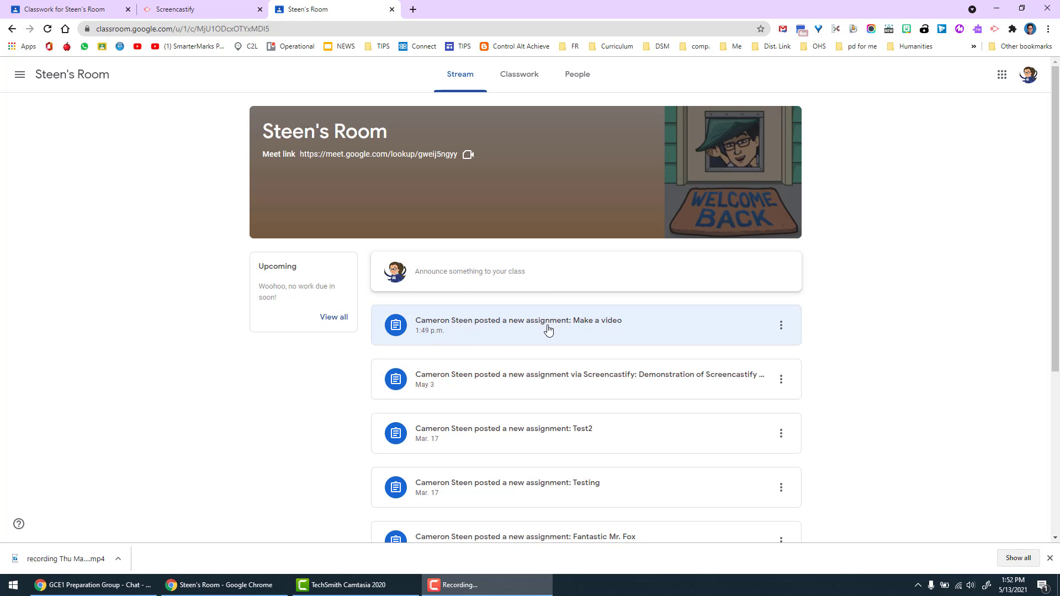
# - Open the "Make a video" assignment from the Google Classroom stream and follow its attached Screencastify link
pyautogui.click(472, 329)
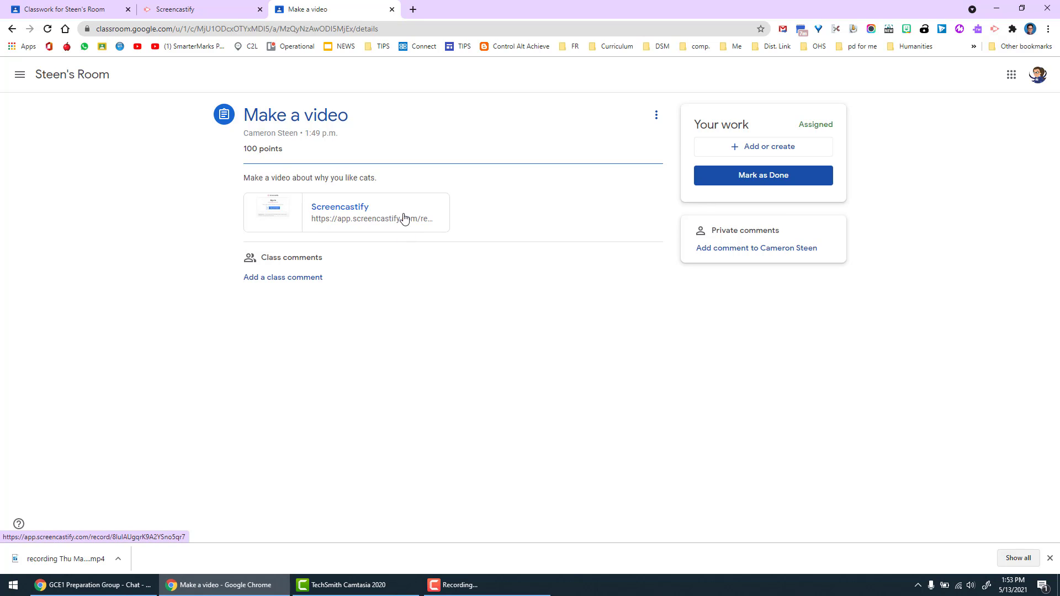
pyautogui.click(328, 210)
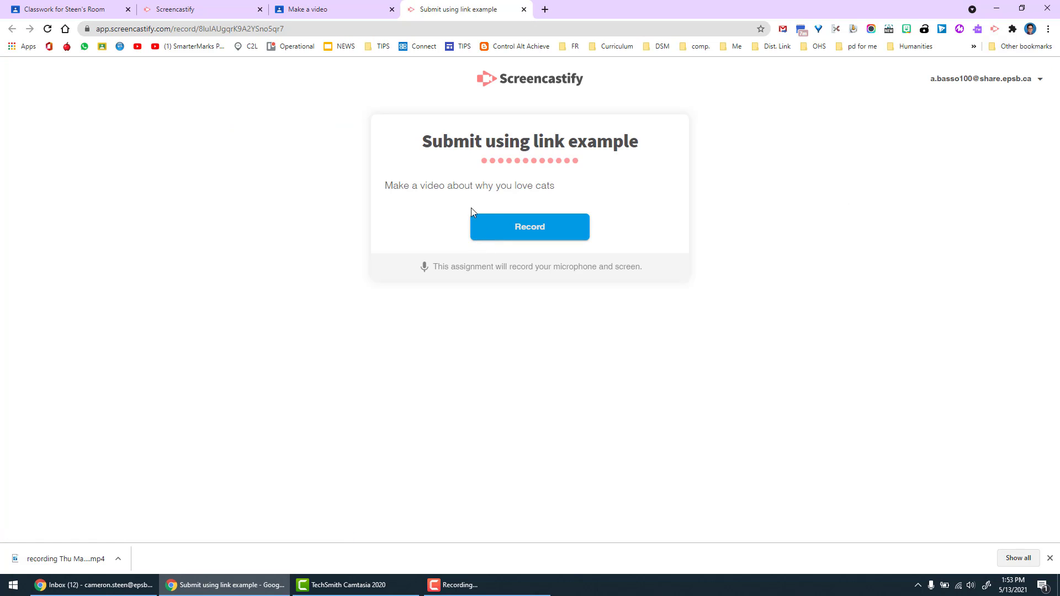
# - Record the entire Screen 1 for the "Submit using link example" assignment and submit the video
pyautogui.click(545, 228)
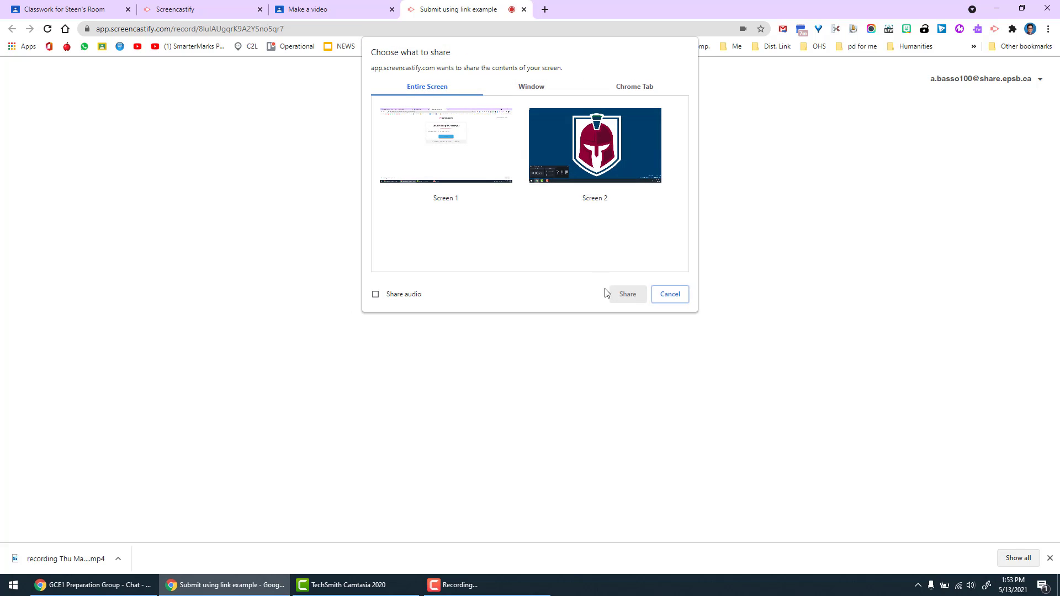
pyautogui.click(443, 148)
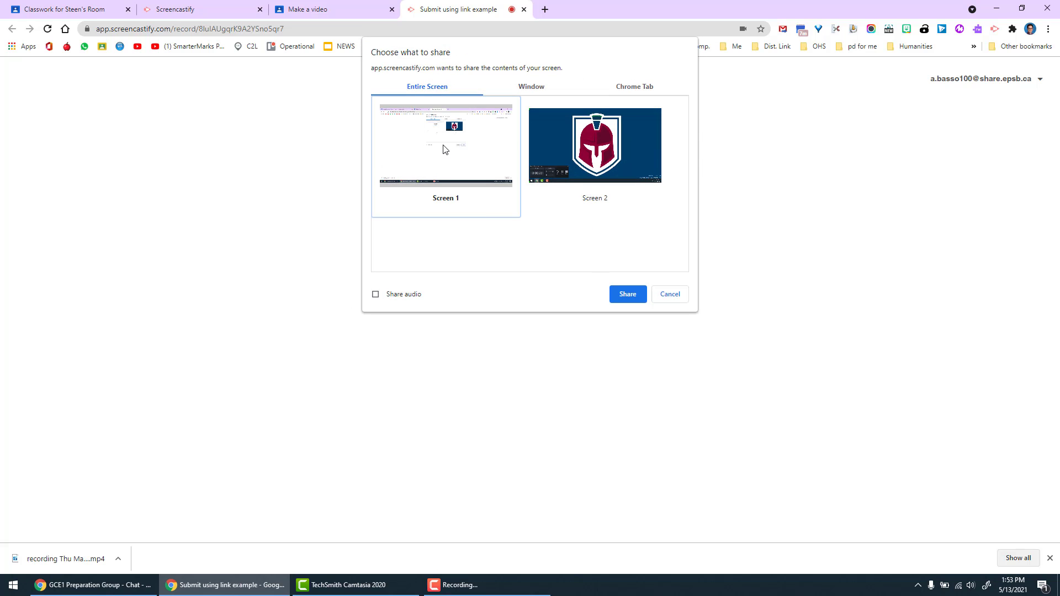
pyautogui.click(619, 297)
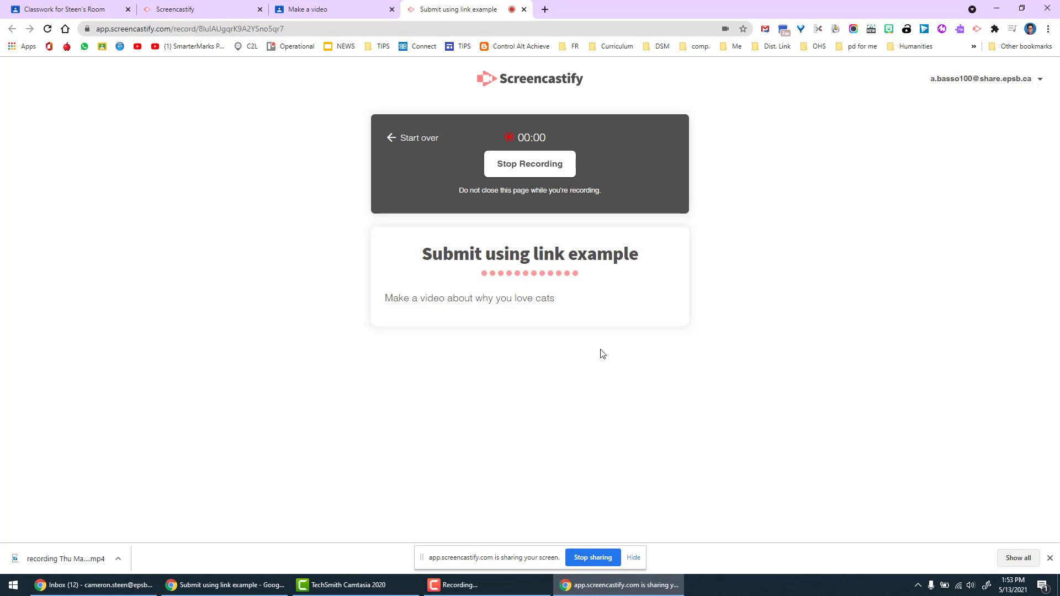
pyautogui.click(535, 170)
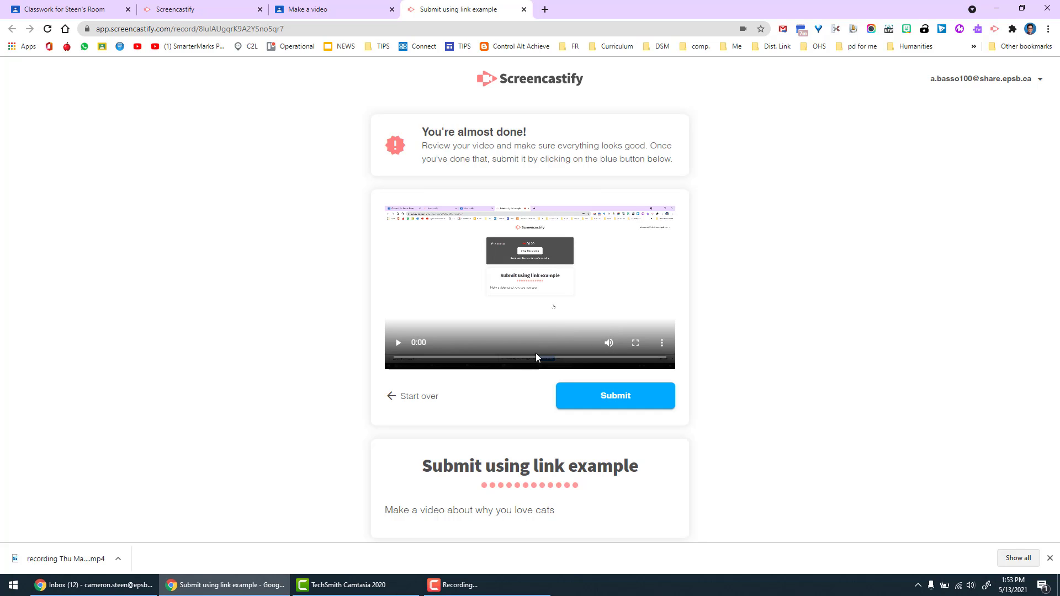
pyautogui.click(607, 403)
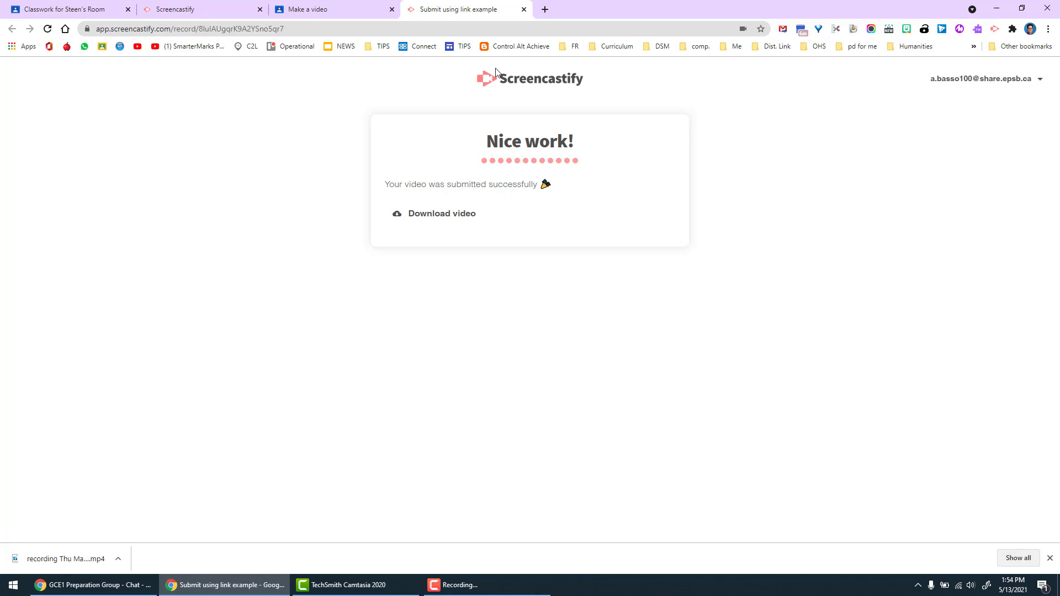
# - Return to the Screencastify Submit page and reconnect the teacher's Google Classroom account, allowing the requested access
pyautogui.click(350, 10)
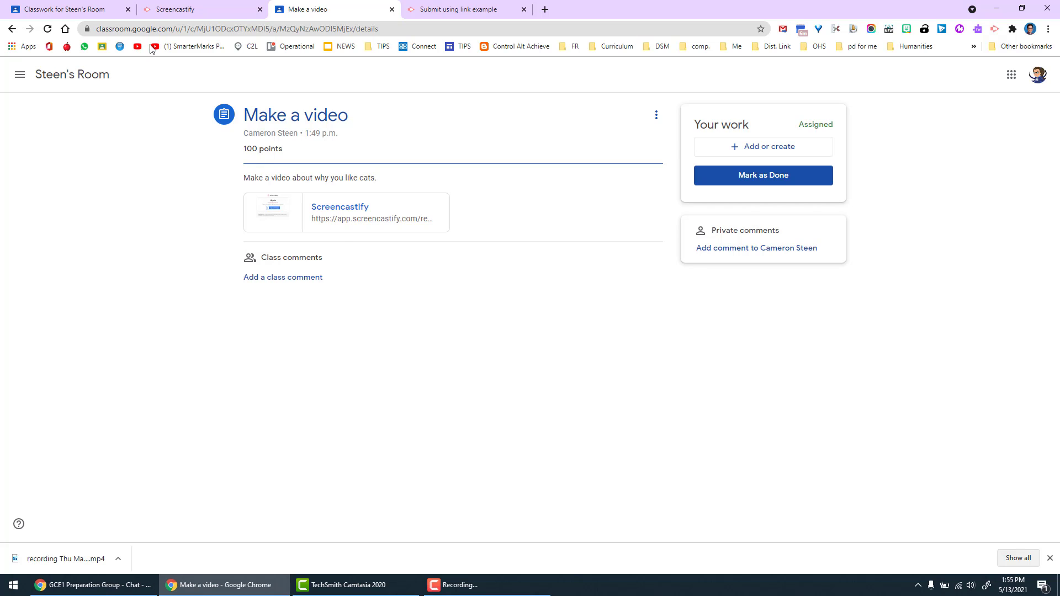
pyautogui.click(100, 8)
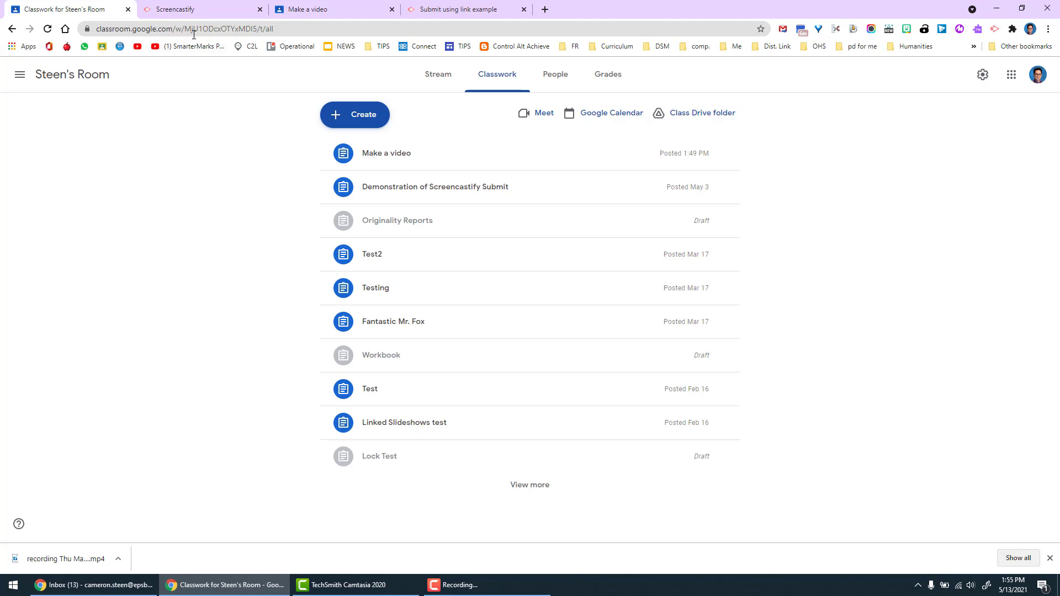
pyautogui.click(196, 11)
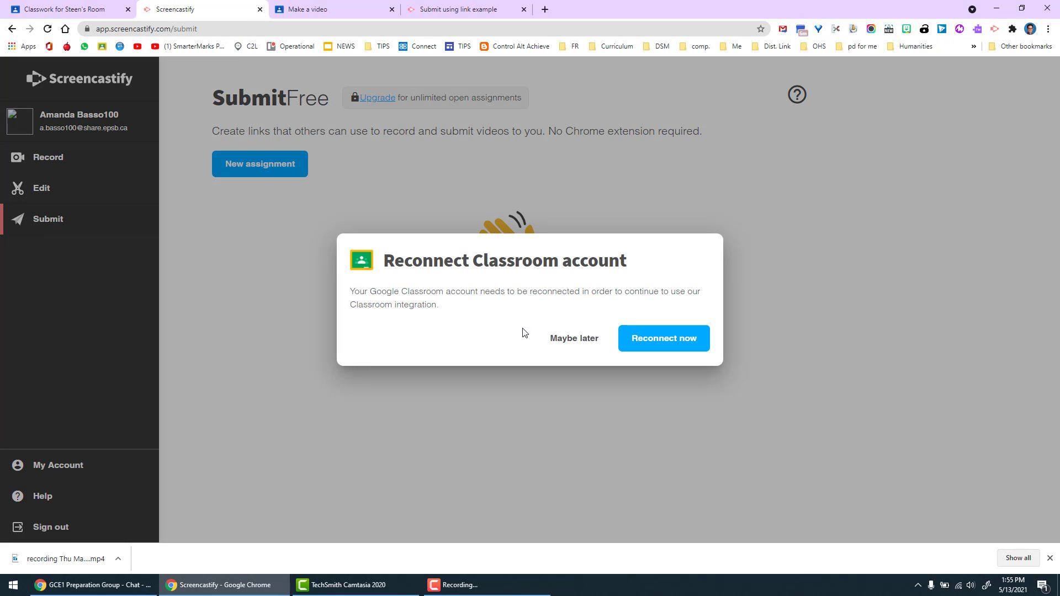
pyautogui.click(636, 338)
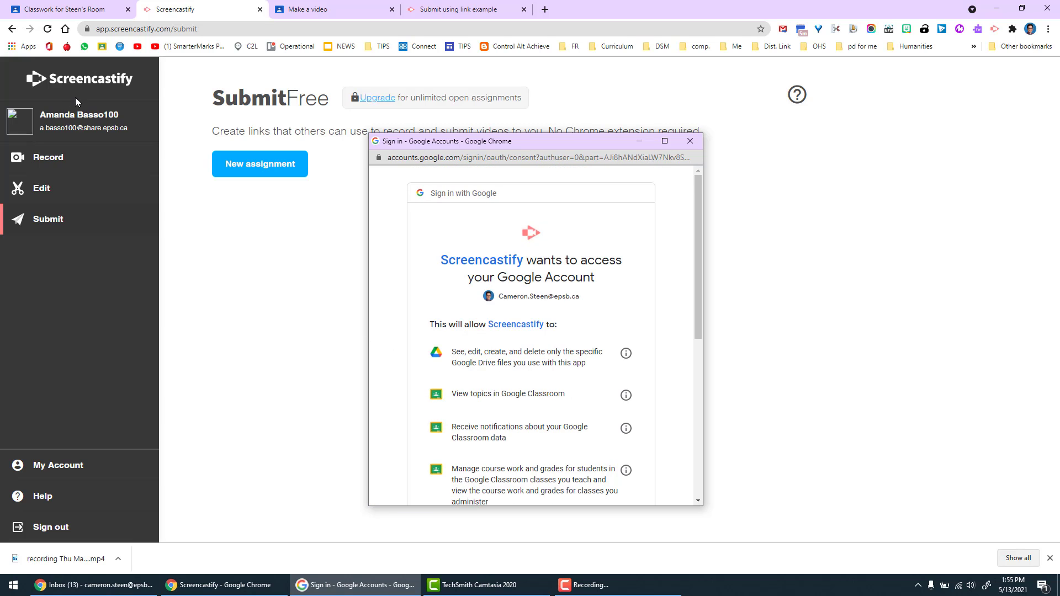
pyautogui.scroll(-5, 472, 453)
pyautogui.click(588, 426)
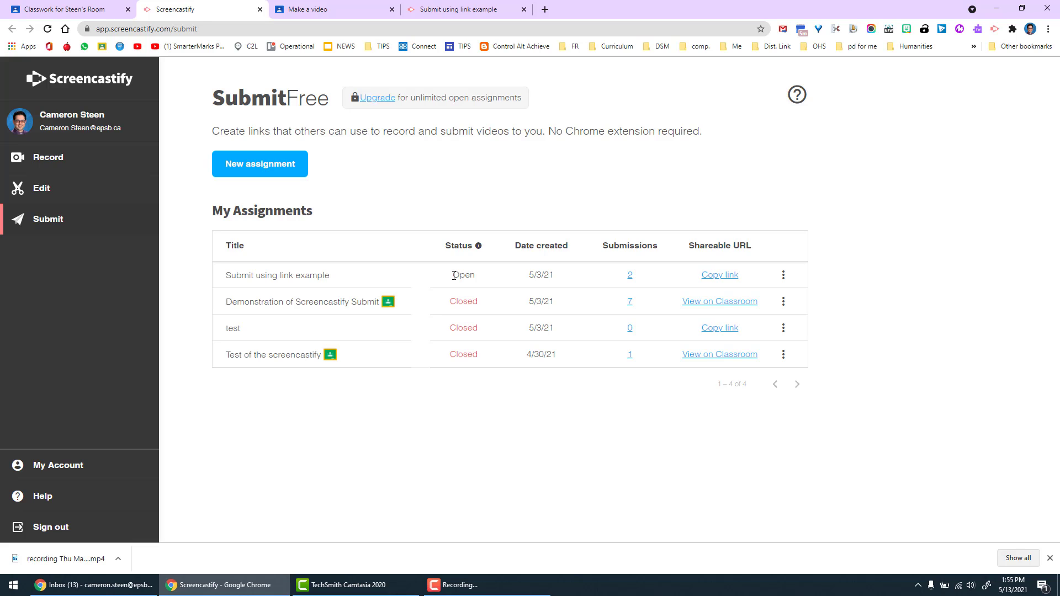
# - Check the available actions for the "Submit using link example" assignment without choosing one
pyautogui.click(785, 275)
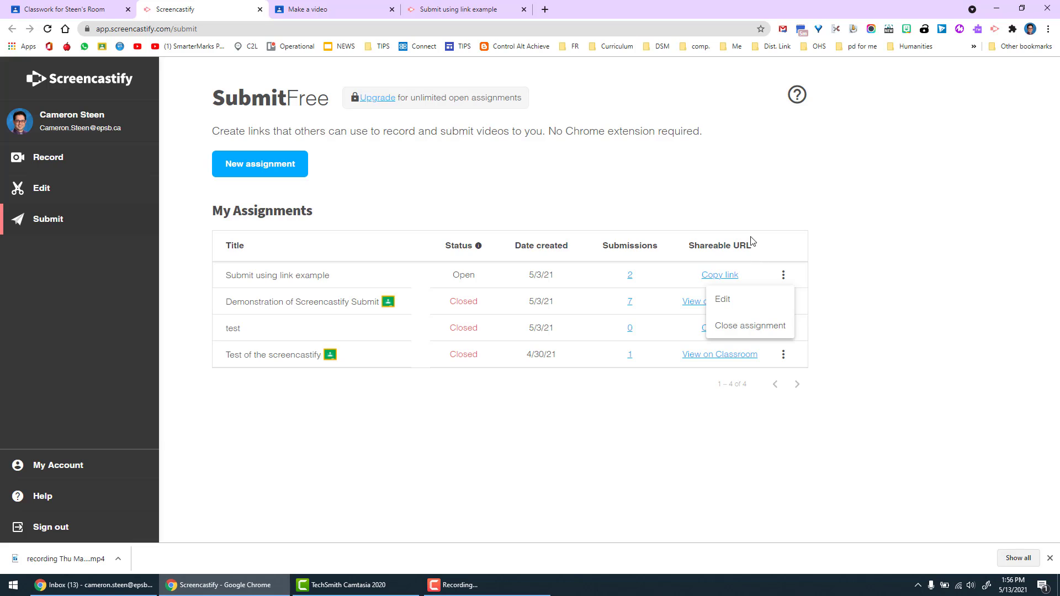
pyautogui.click(745, 219)
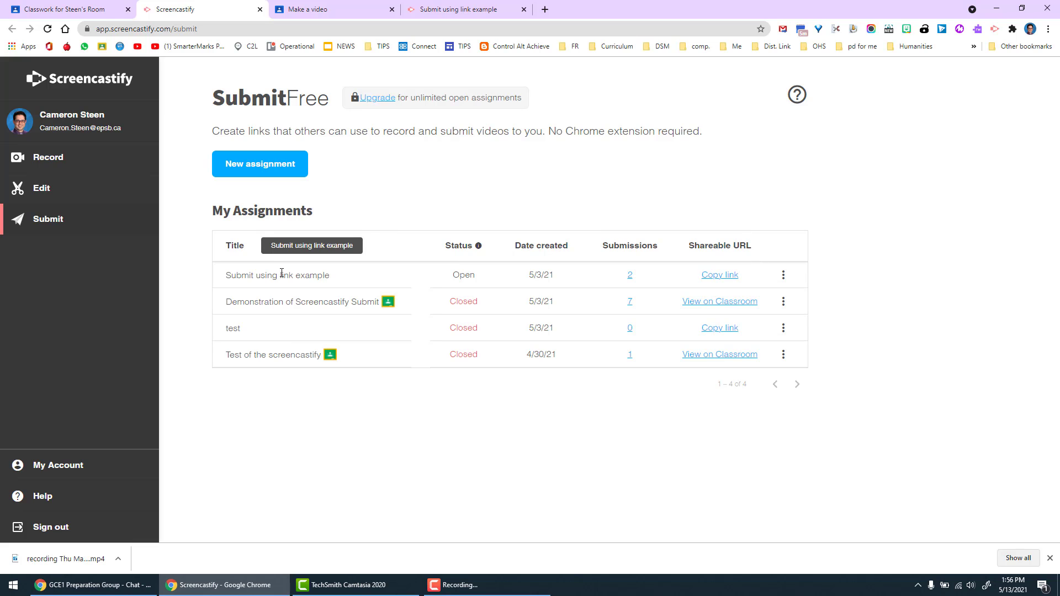